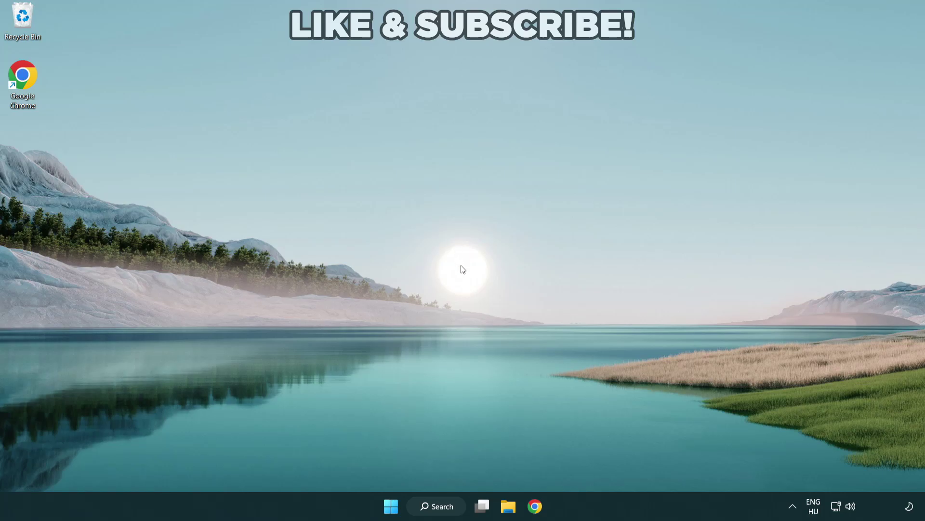
- Search Windows for 'device manager'
left_click(432, 508)
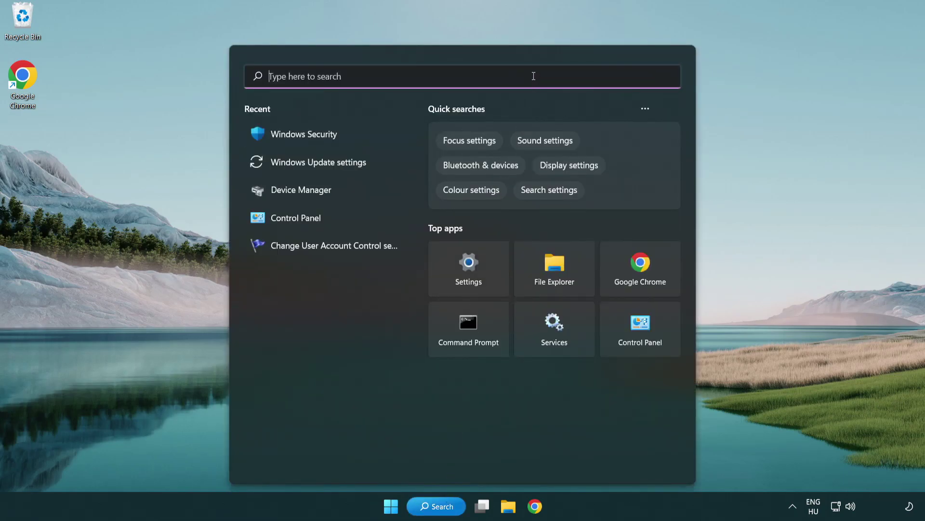
type("devic")
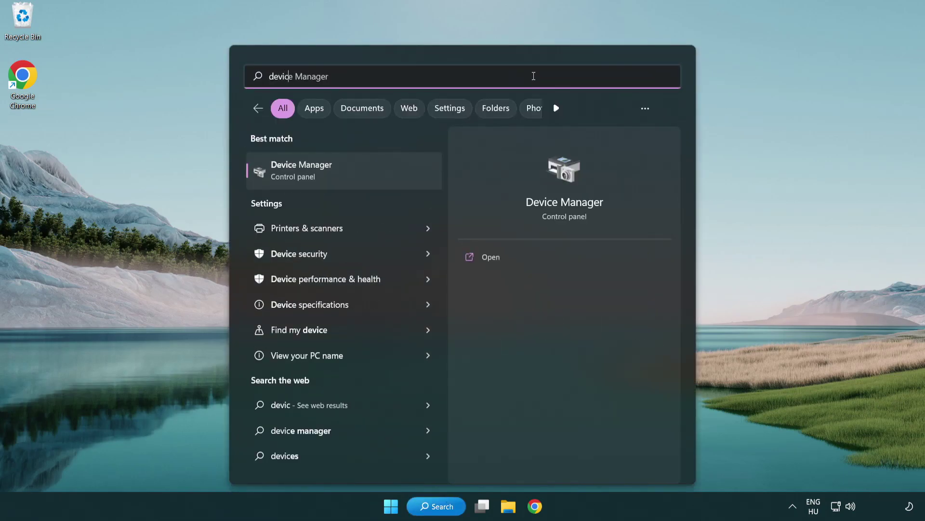
type("e manager")
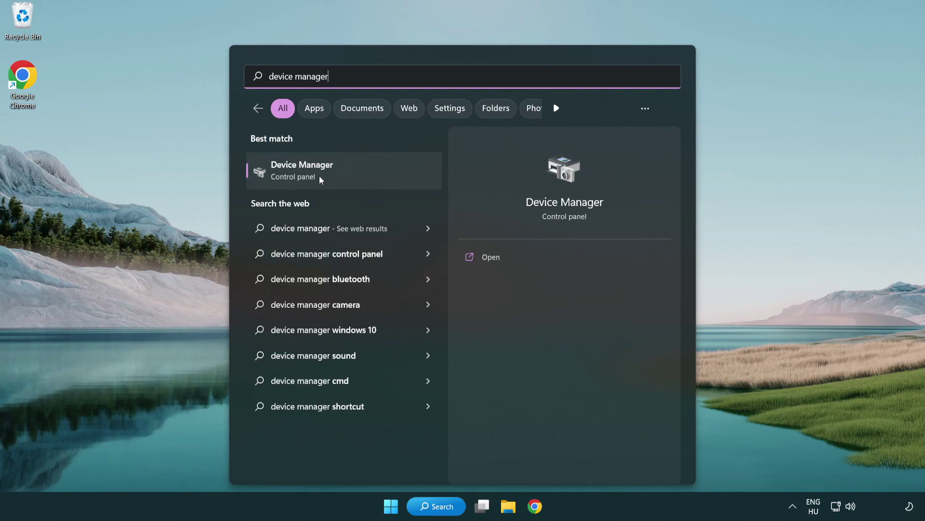
- Auto-search for a VMware SVGA 3D driver in Device Manager; the best one is already installed
left_click(371, 178)
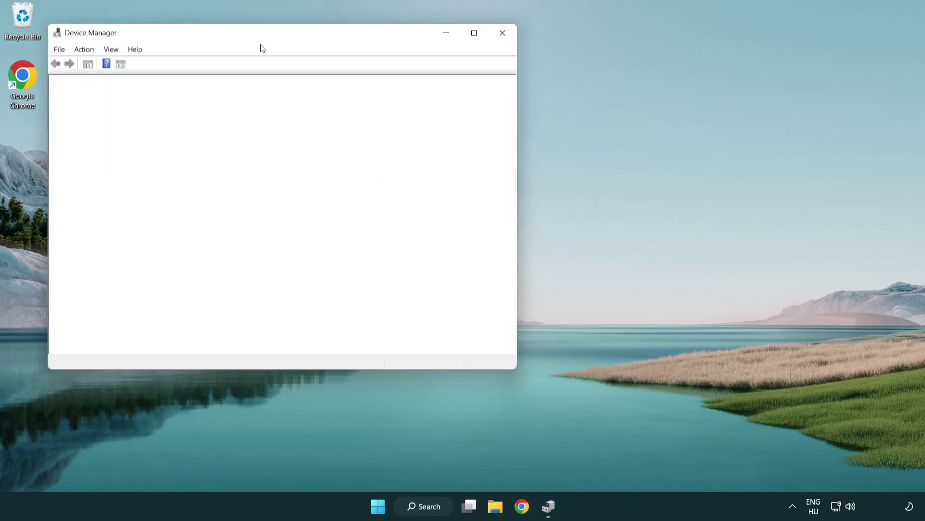
left_click_drag(253, 37, 407, 93)
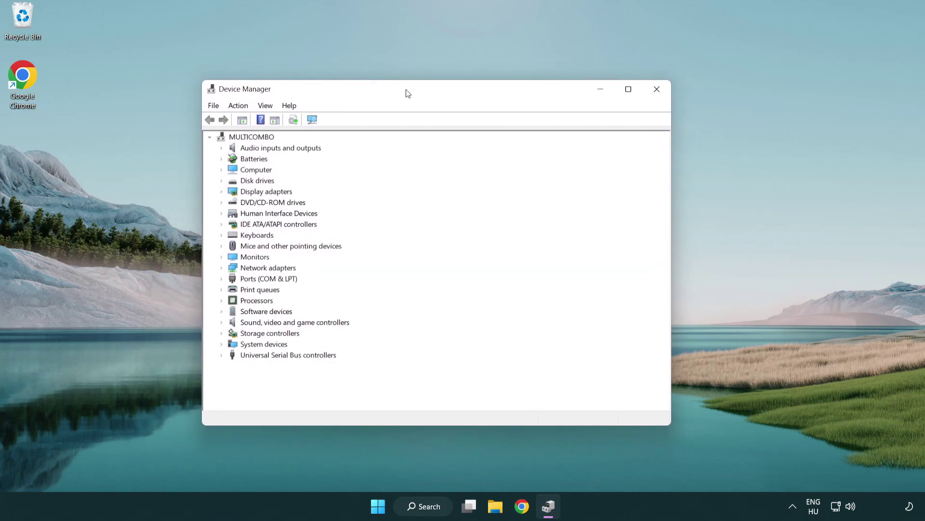
left_click(236, 192)
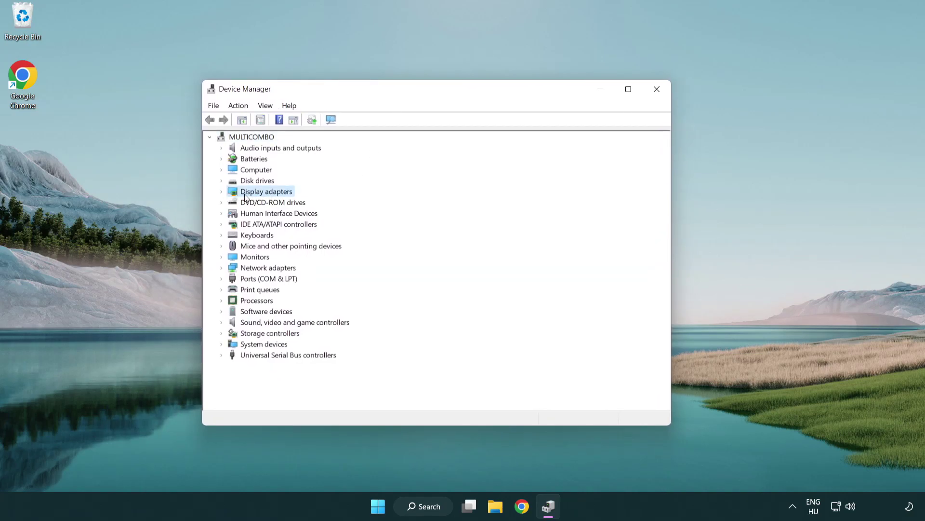
left_click(222, 191)
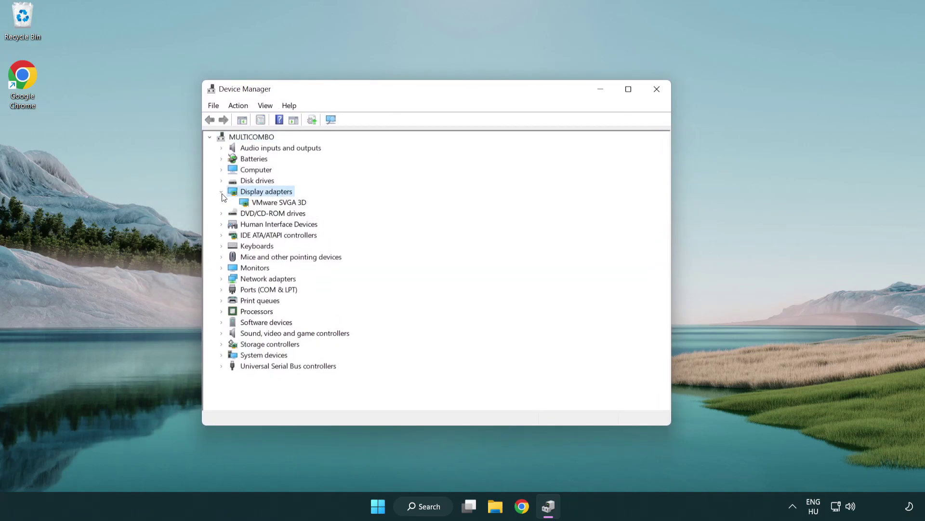
left_click(272, 205)
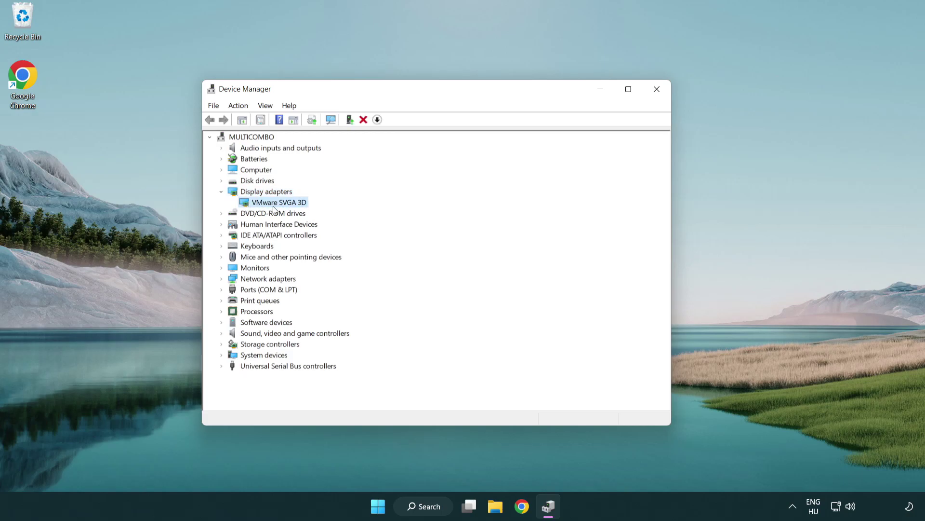
right_click(276, 206)
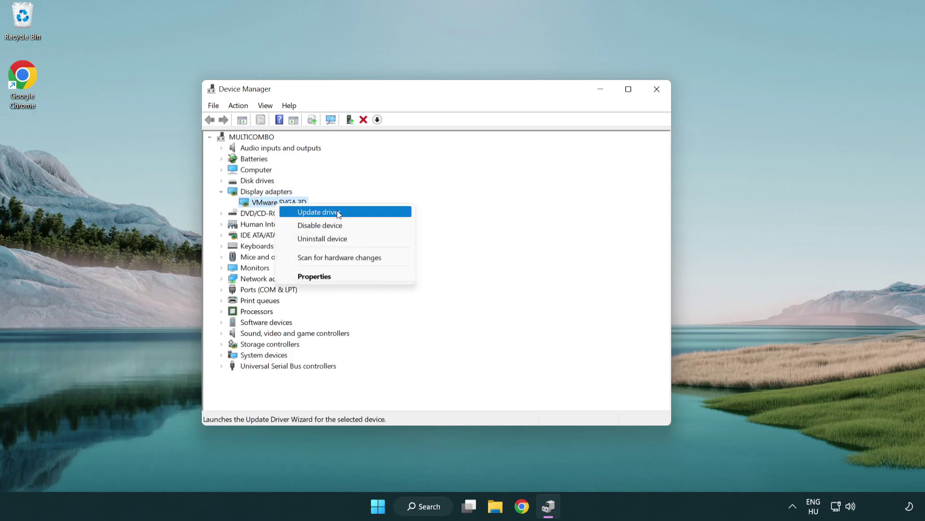
left_click(365, 214)
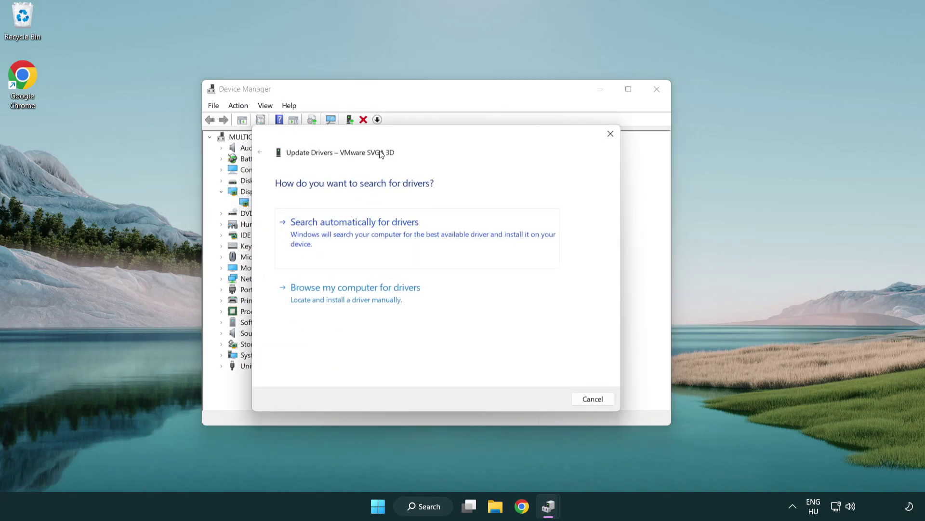
left_click_drag(385, 139, 403, 133)
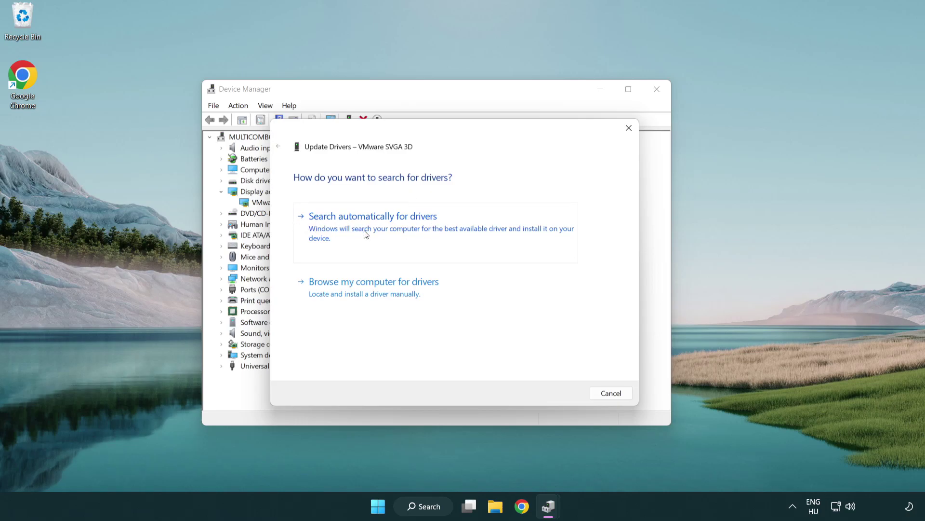
left_click(407, 228)
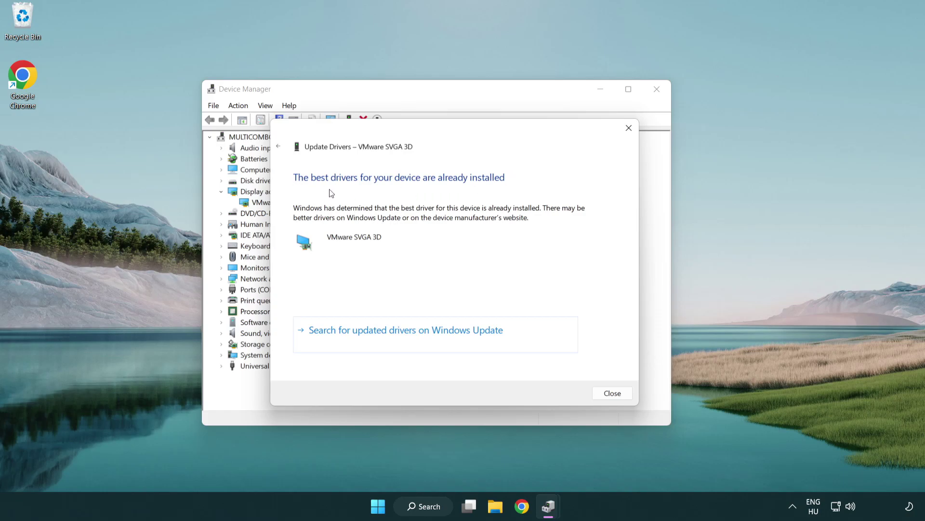
left_click(613, 393)
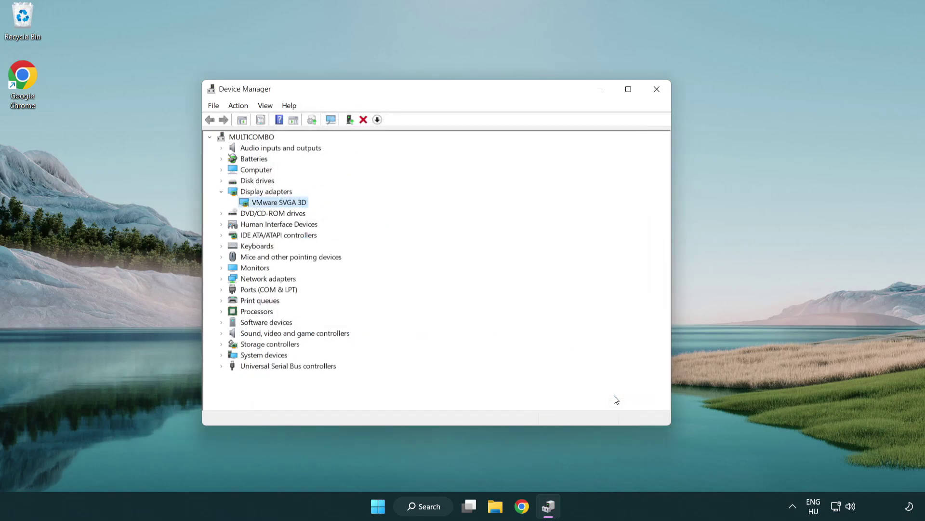
- Close Device Manager and open Windows Update settings via a search for 'update'
left_click(658, 90)
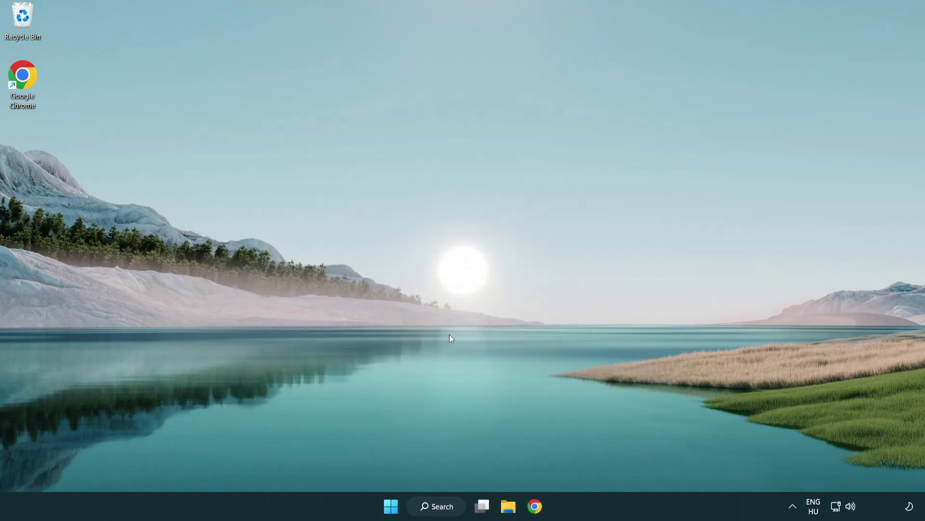
left_click(445, 505)
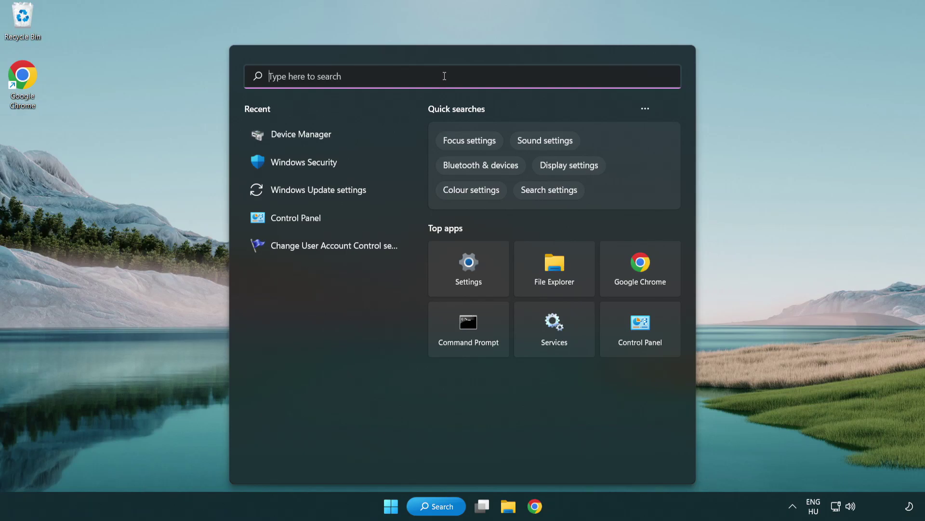
type("update")
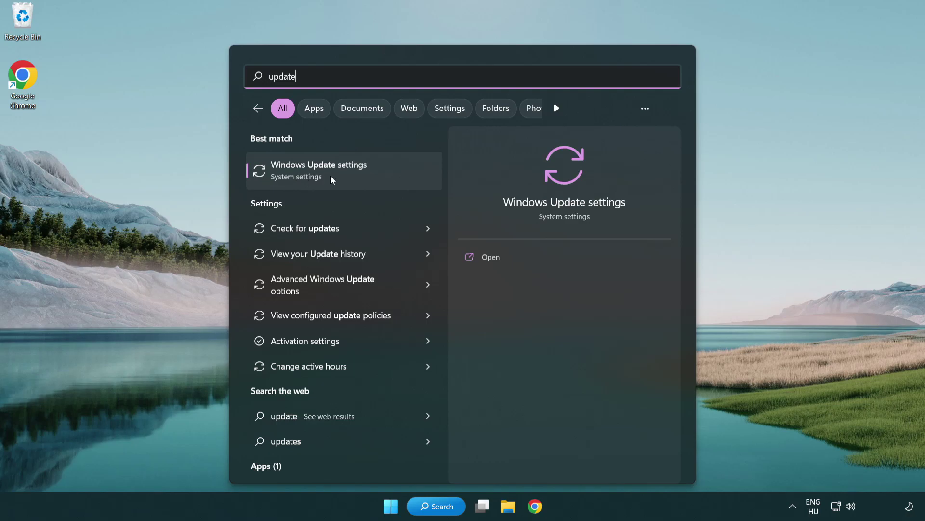
left_click(361, 175)
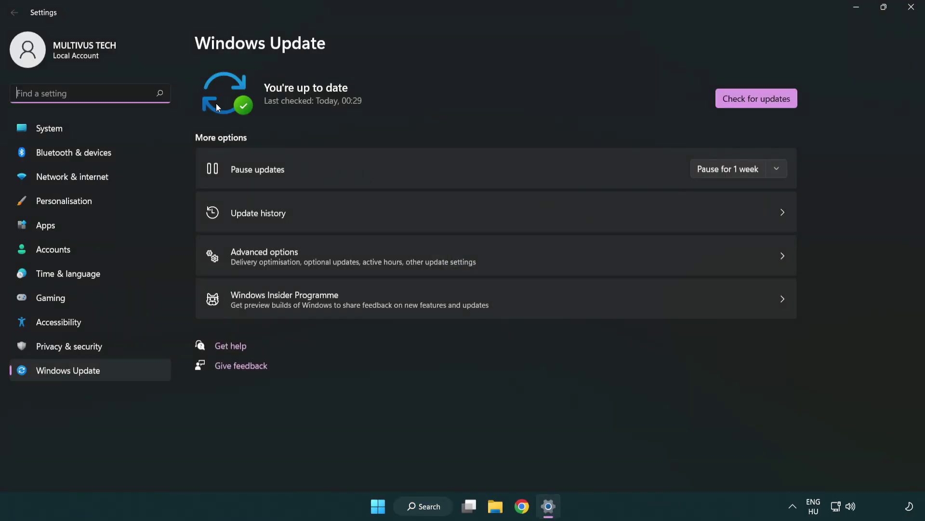
- Run Check for updates, confirm Windows is up to date, and close Settings
left_click(777, 103)
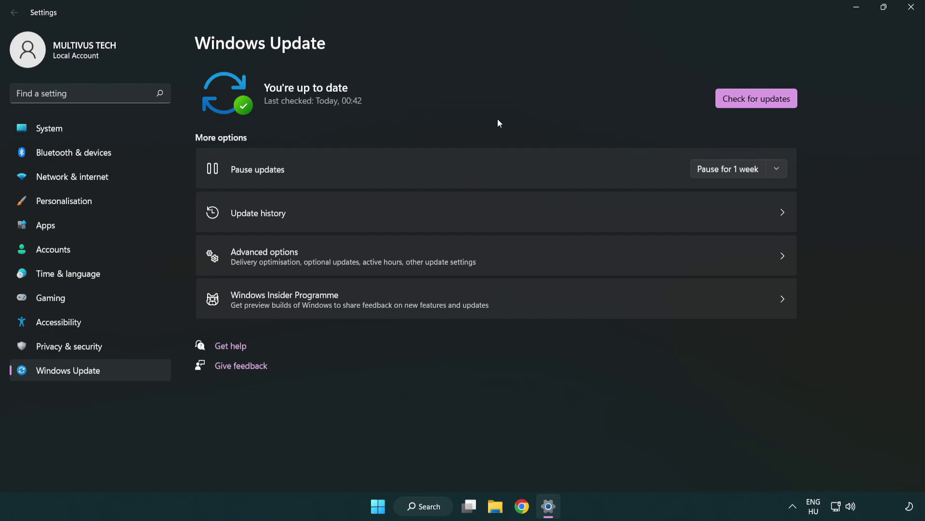
left_click(909, 9)
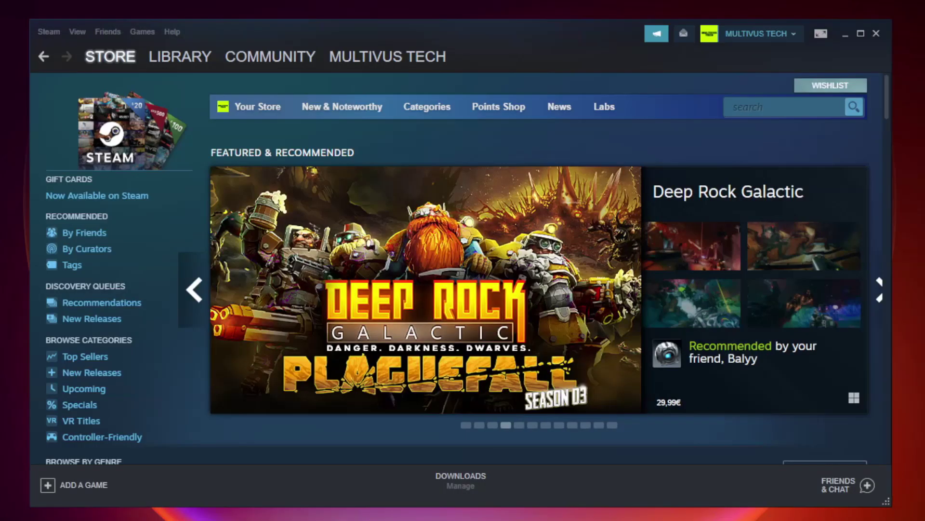
- Switch Steam to the Library and bring up the favorited game's context menu
mouse_move(185, 57)
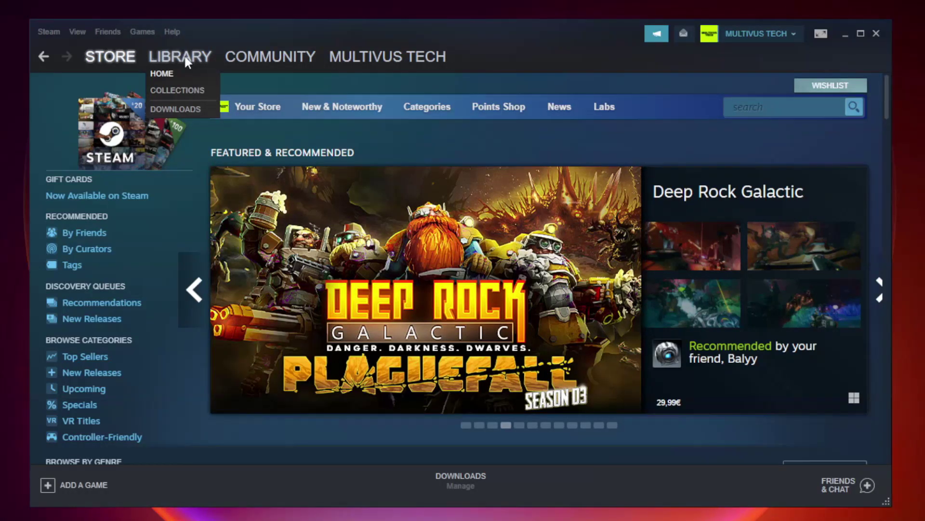
left_click(187, 61)
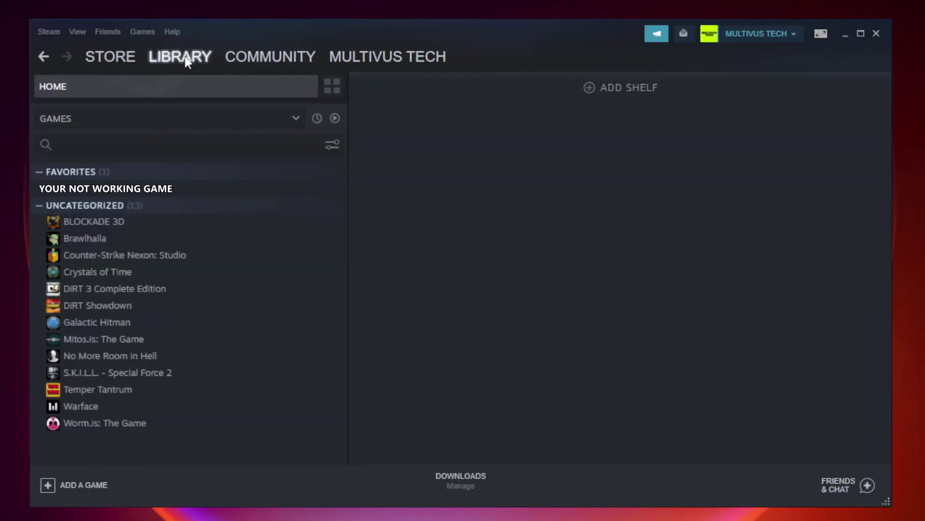
right_click(200, 192)
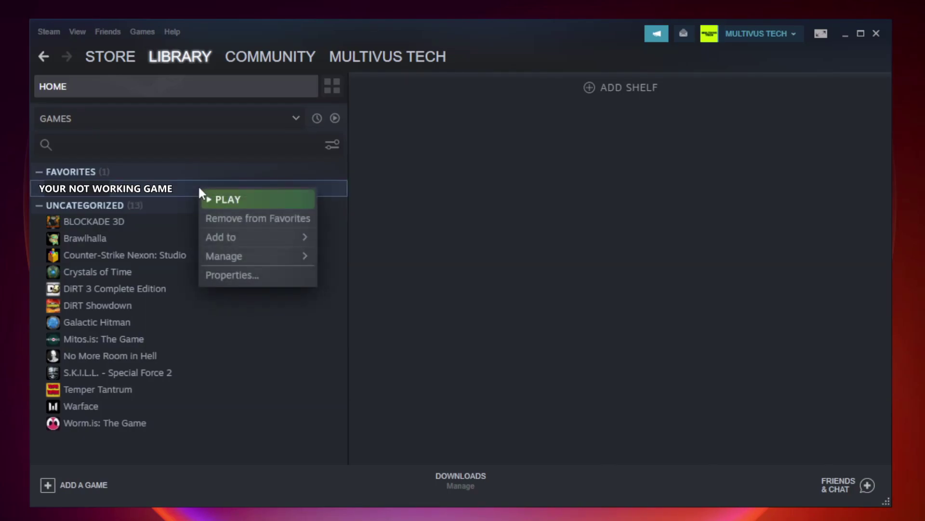
- Verify Unturned's game files under Properties > Local Files; all 9192 files validate
left_click(255, 274)
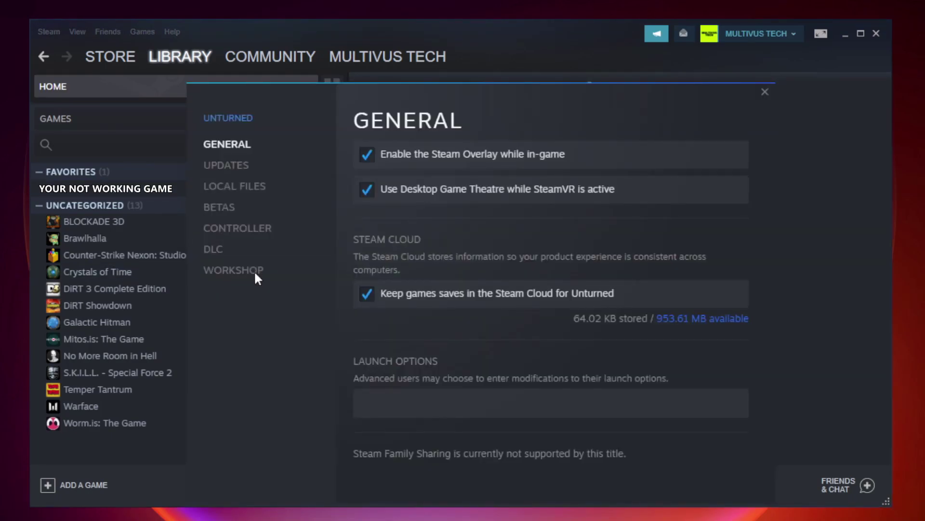
left_click(246, 193)
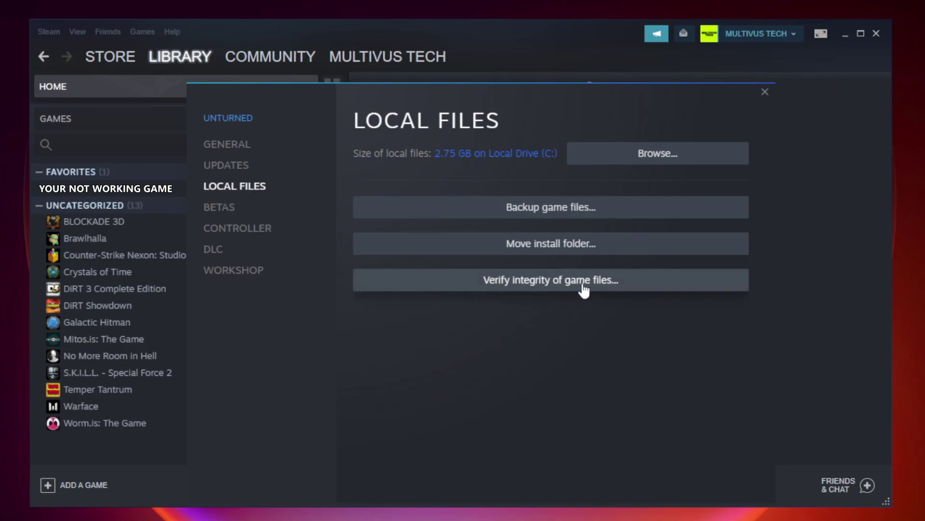
left_click(560, 285)
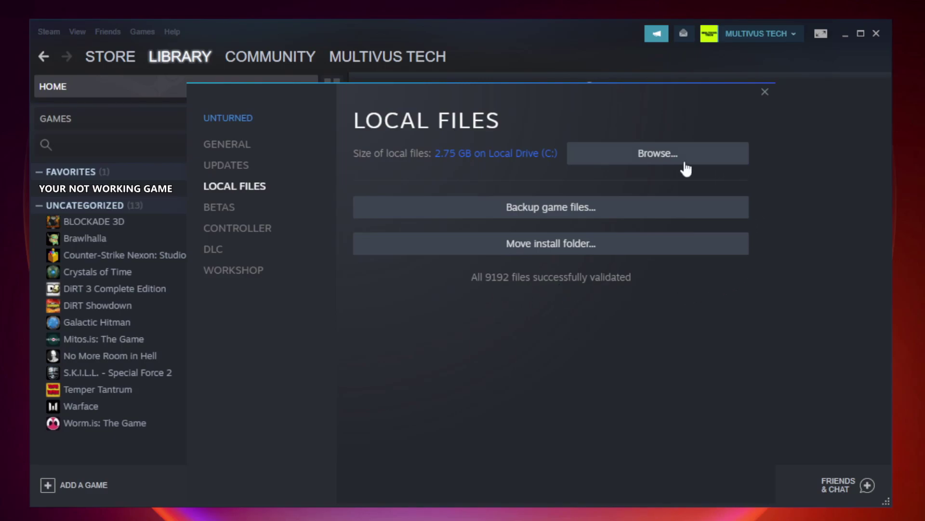
- Open the Properties of the game's shortcut in its install folder
left_click(661, 165)
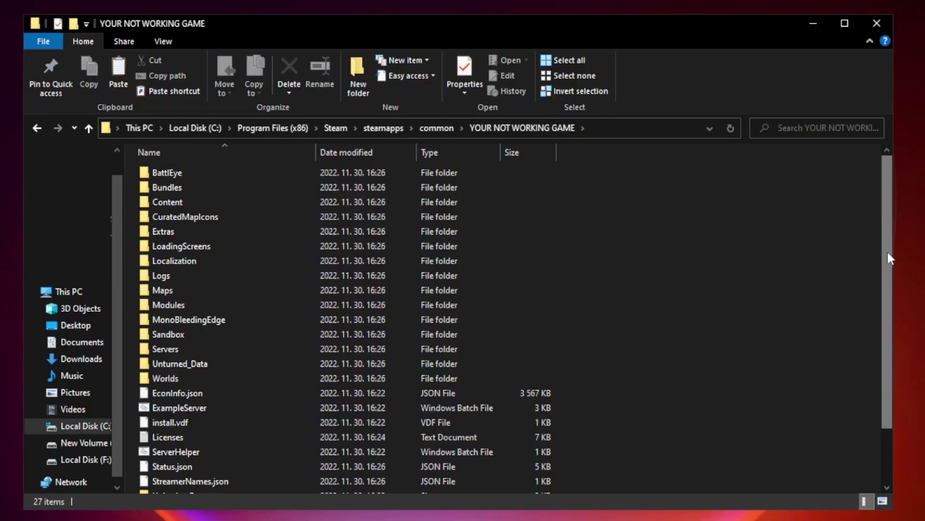
left_click_drag(888, 254, 888, 331)
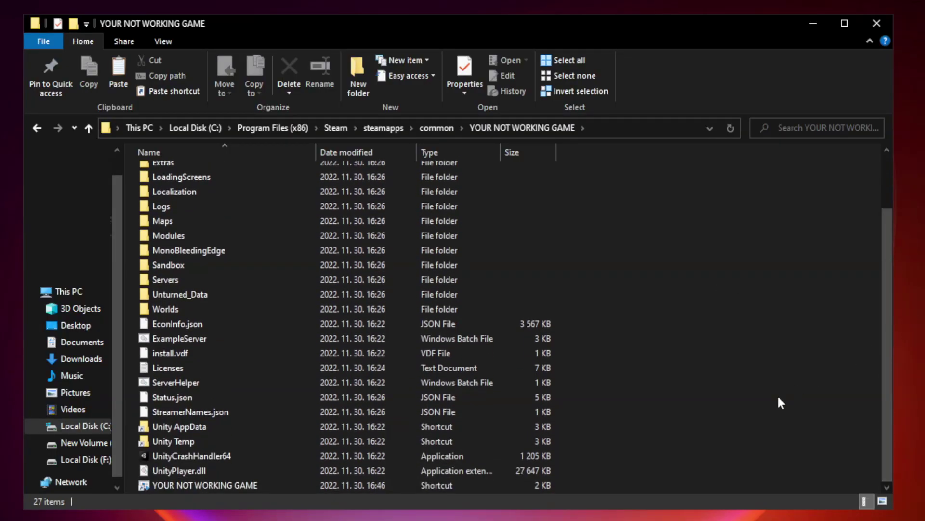
left_click(368, 485)
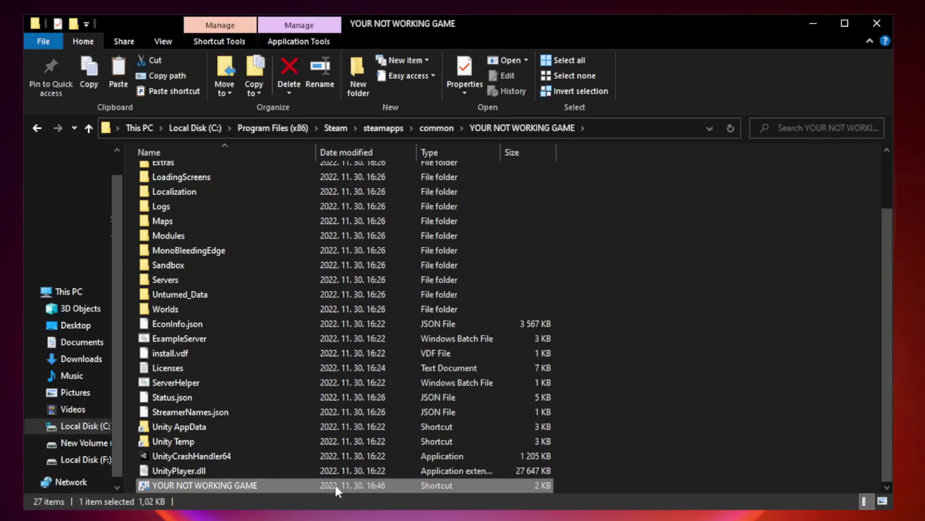
right_click(314, 488)
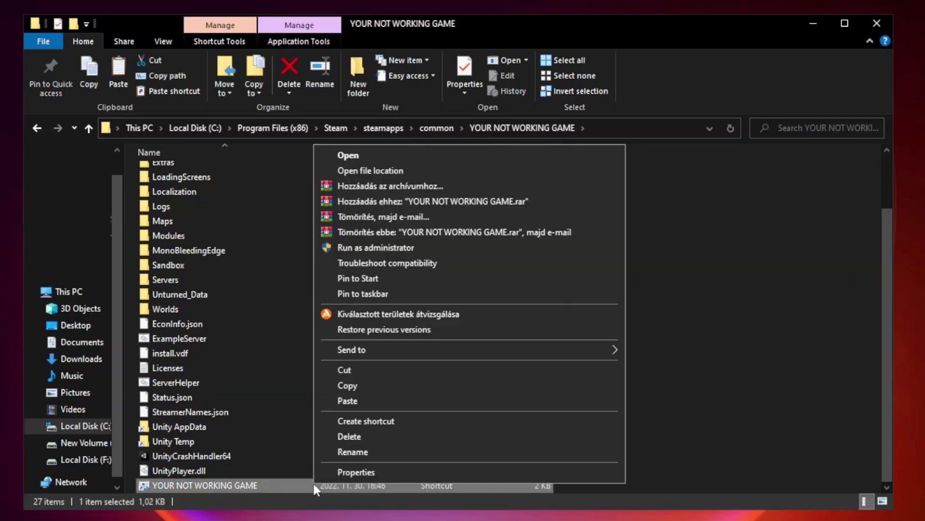
left_click(466, 473)
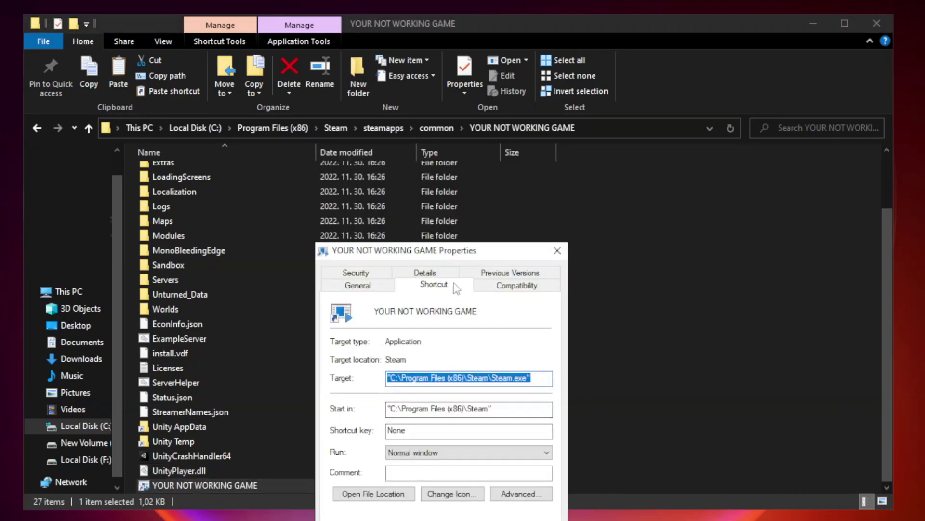
left_click_drag(459, 255, 460, 110)
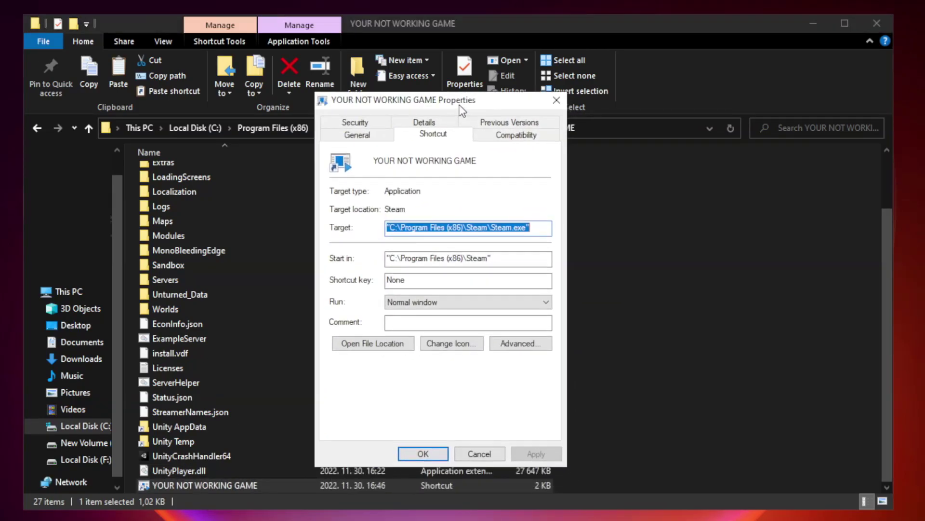
- Set Windows 8 compatibility mode, disable fullscreen optimizations, run as administrator, and apply
left_click(515, 139)
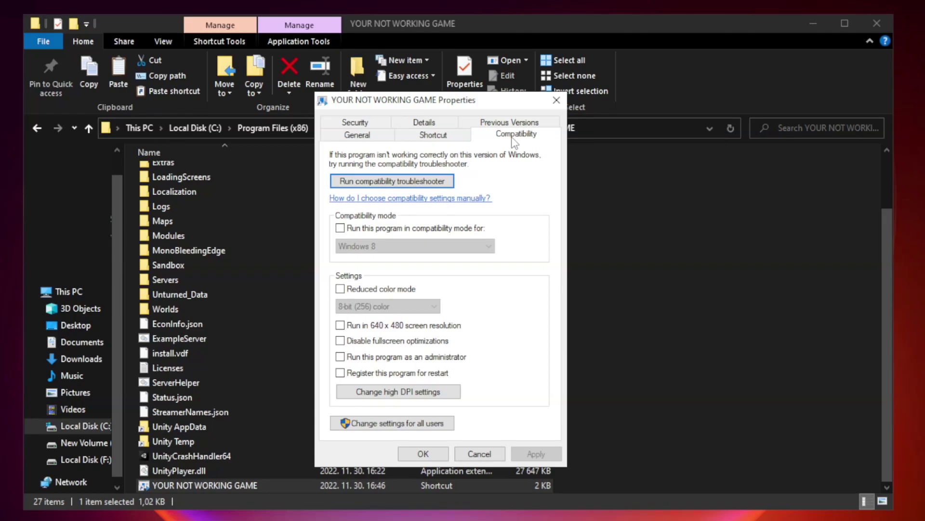
left_click(368, 230)
left_click(410, 247)
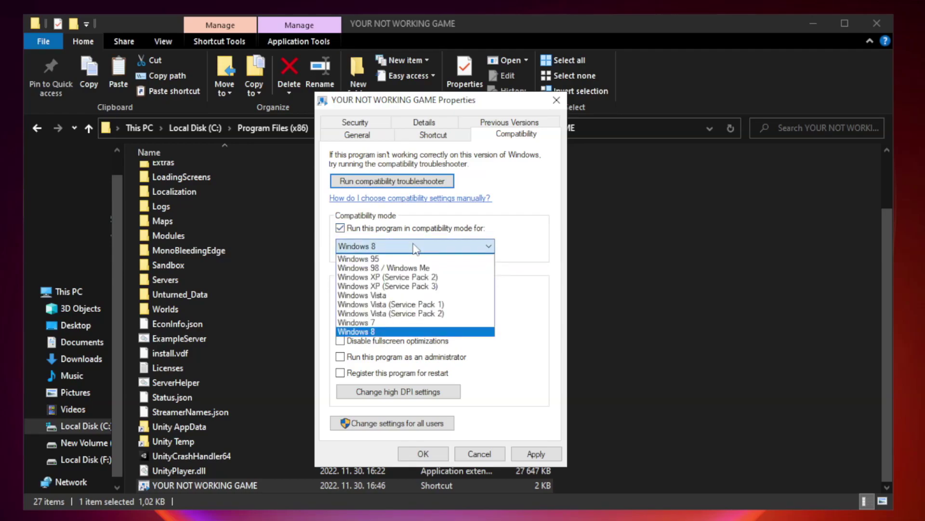
left_click(391, 332)
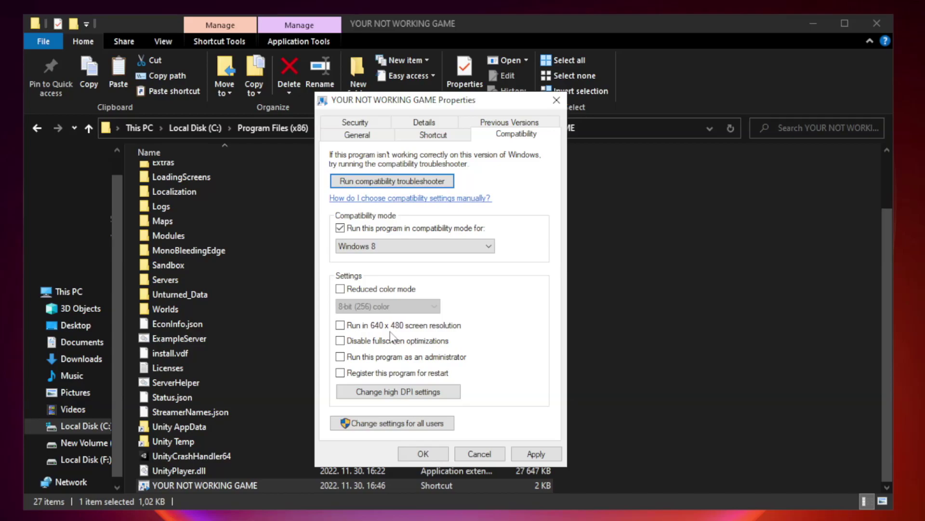
left_click(362, 345)
left_click(364, 359)
left_click(536, 456)
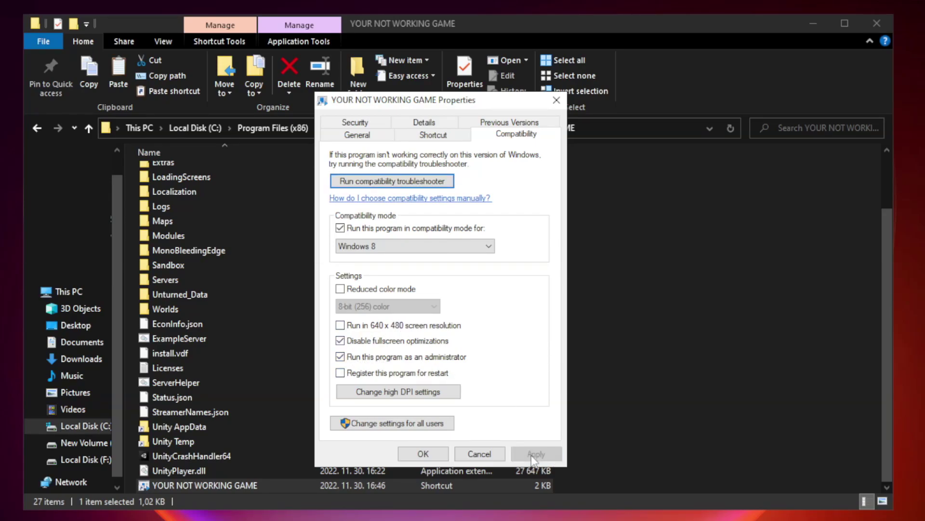
left_click(422, 454)
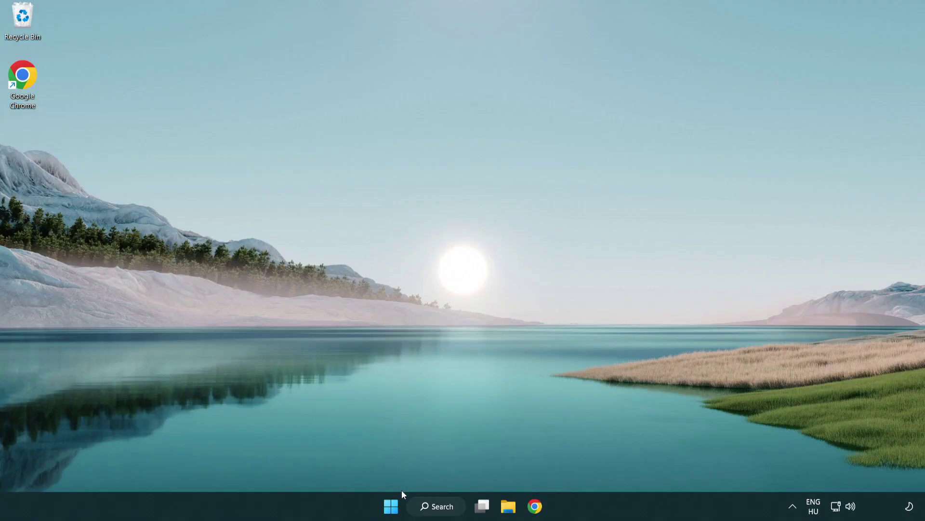
- Open Task Manager's Startup apps list from the Start button's quick menu
right_click(392, 510)
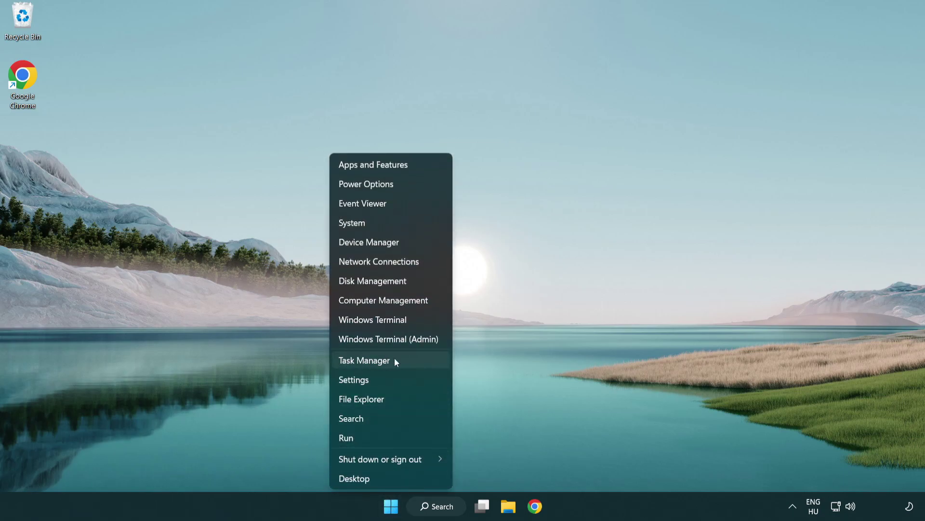
left_click(409, 365)
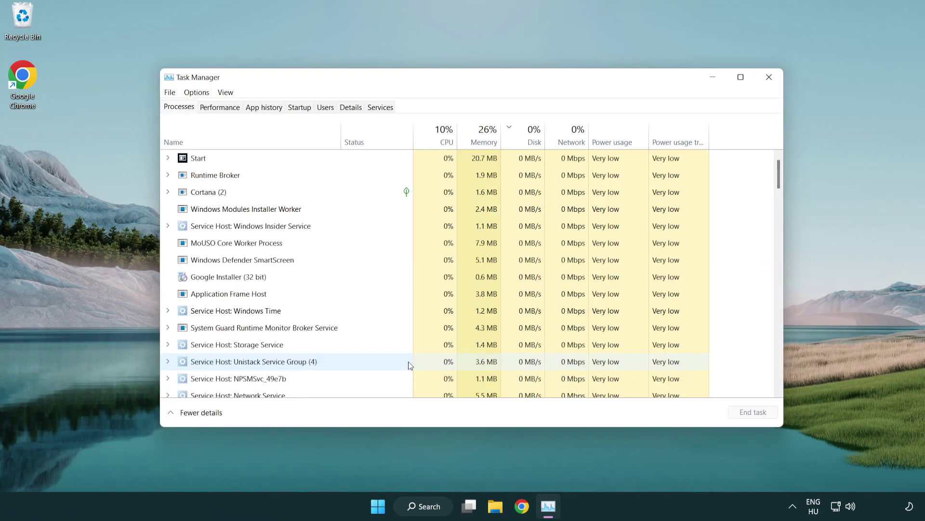
left_click(302, 108)
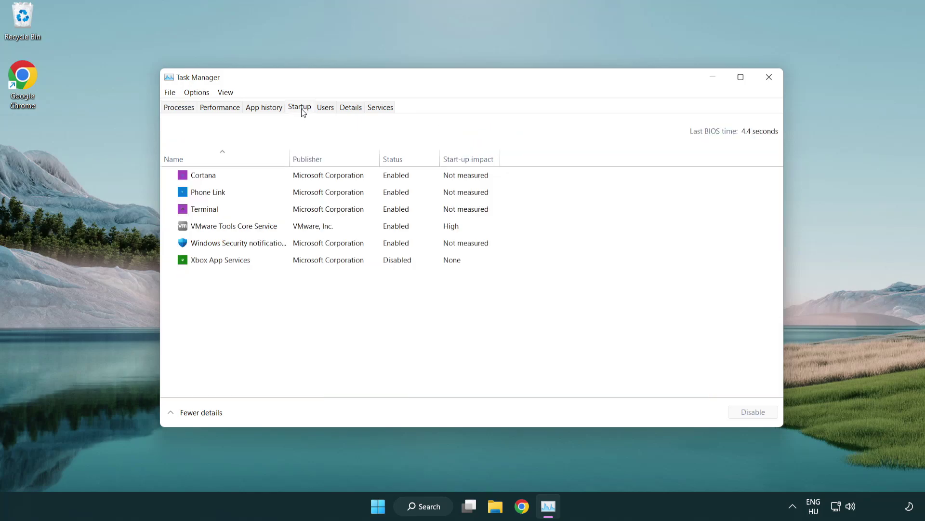
- Disable Terminal, Phone Link, Cortana and Windows Security notification at startup
left_click(301, 209)
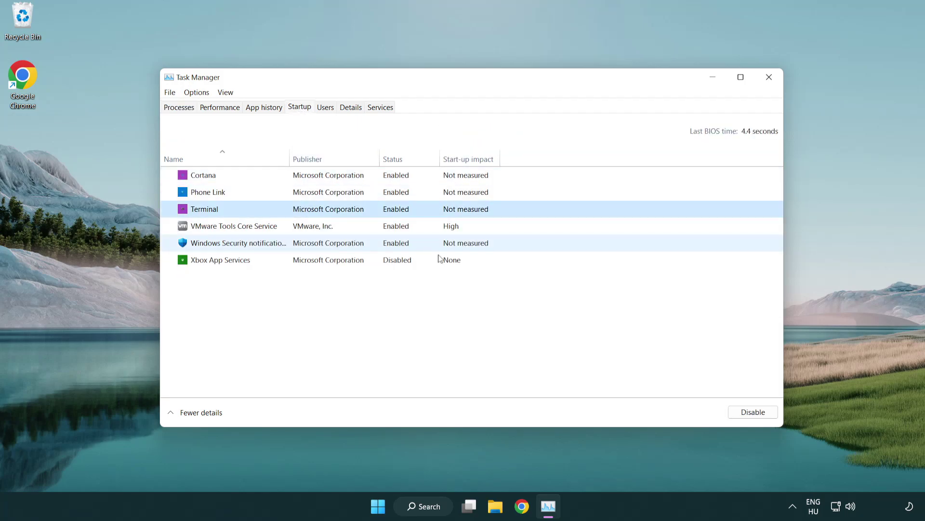
left_click(742, 412)
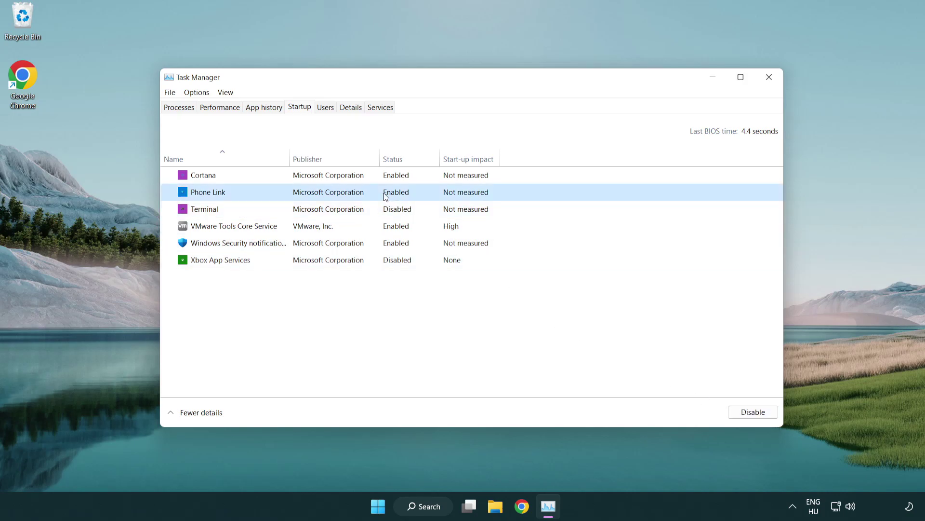
left_click(752, 412)
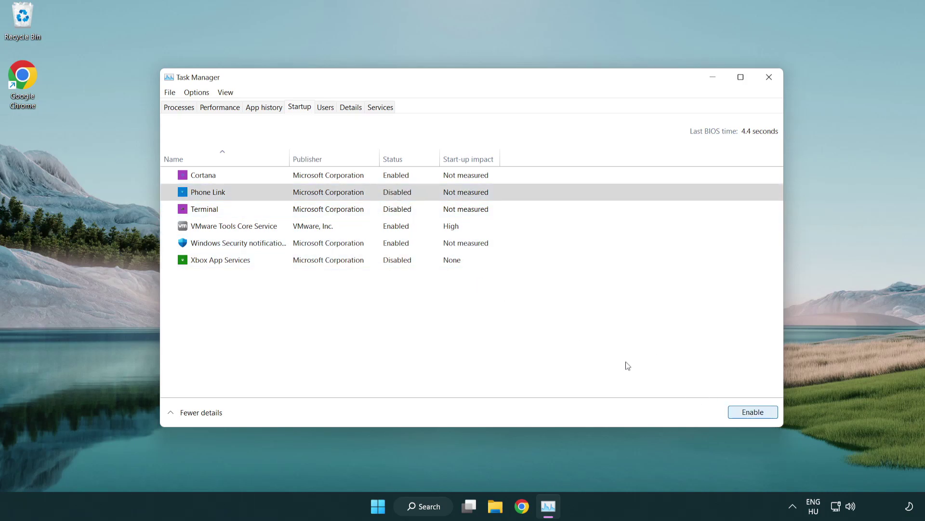
left_click(331, 180)
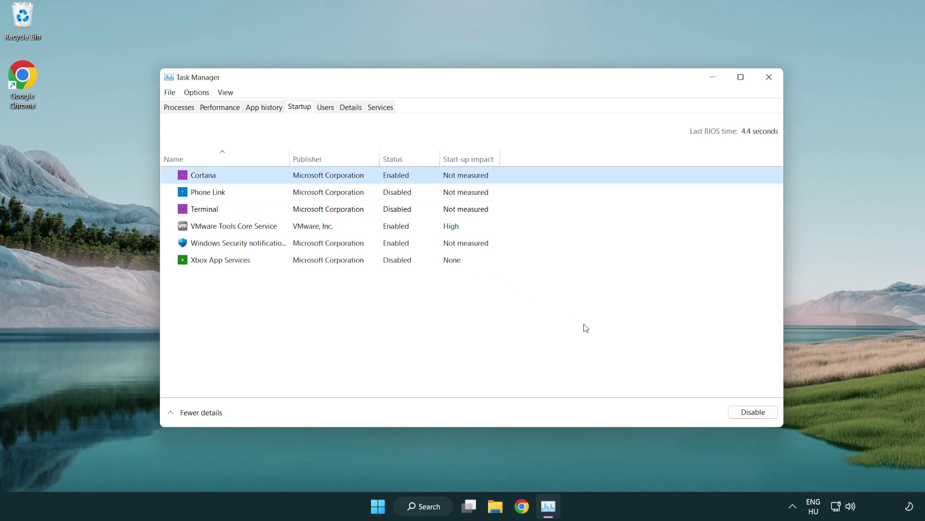
left_click(753, 412)
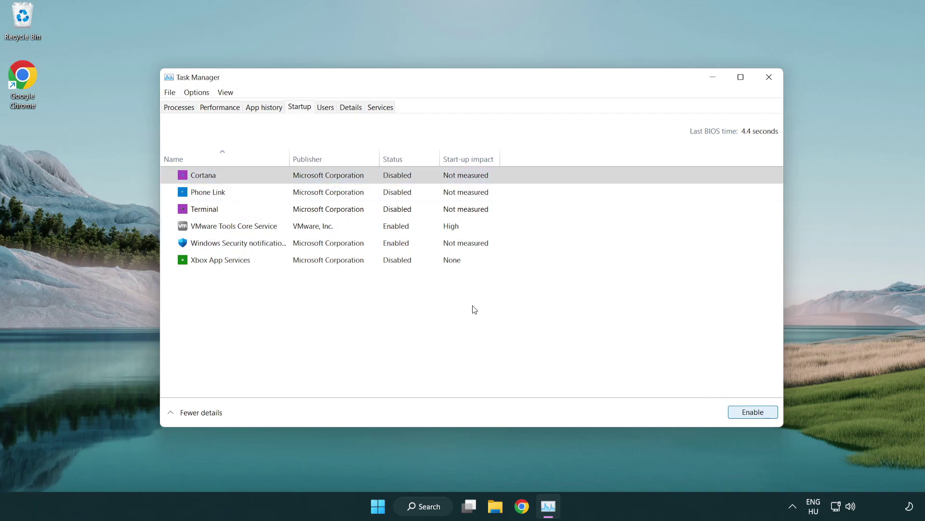
left_click(440, 247)
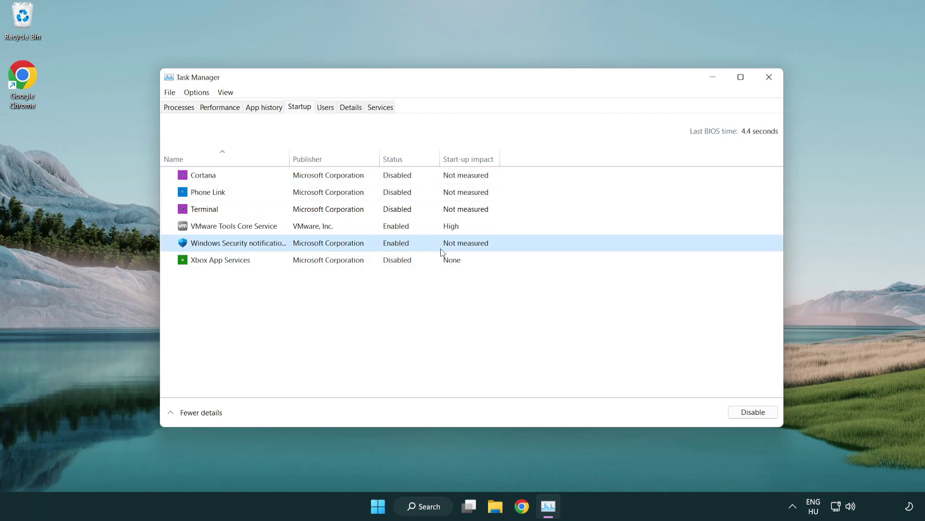
left_click(748, 415)
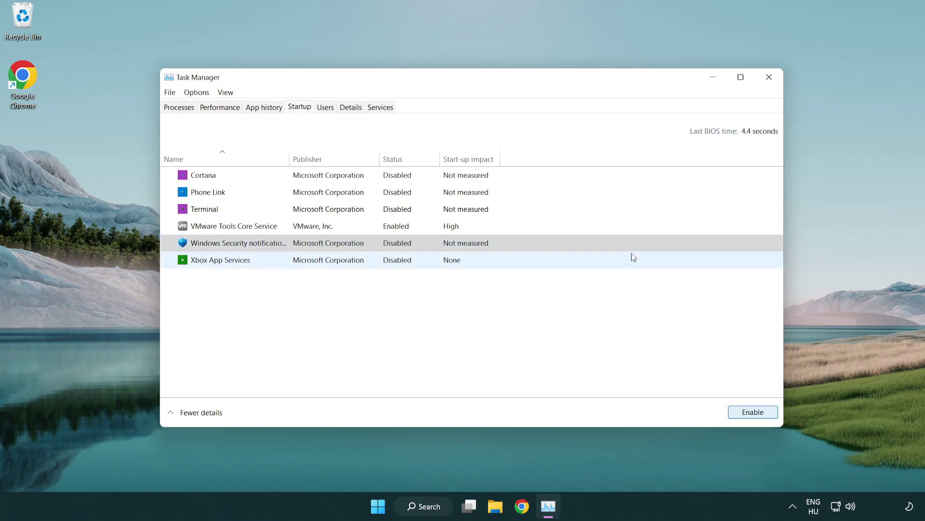
- Close Task Manager, return to Chrome's DirectX page, and launch the downloaded dxwebsetup.exe
left_click(771, 83)
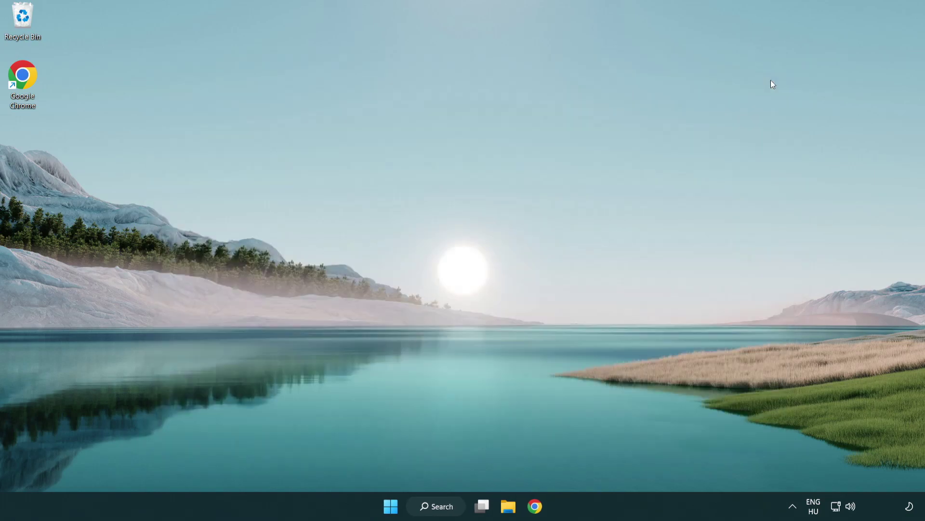
left_click(535, 506)
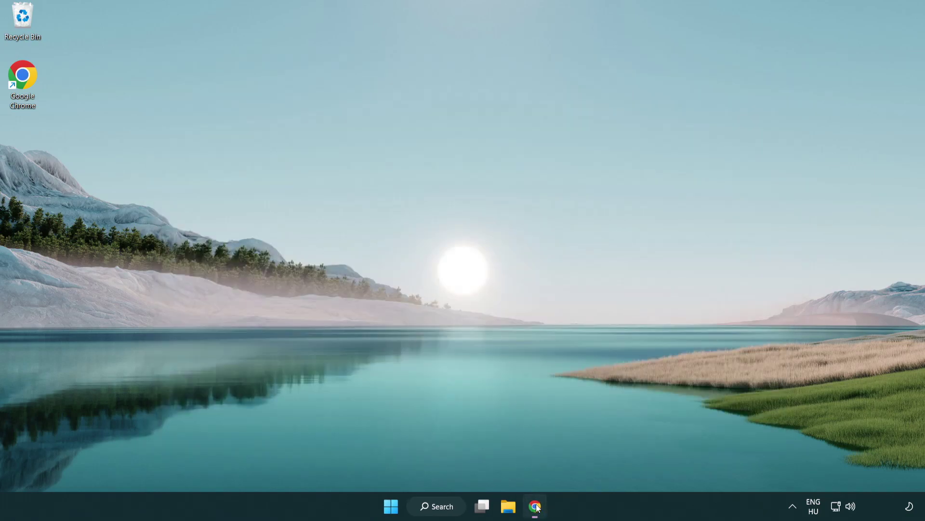
scroll(384, 407, "up", 2)
scroll(384, 407, "up", 1)
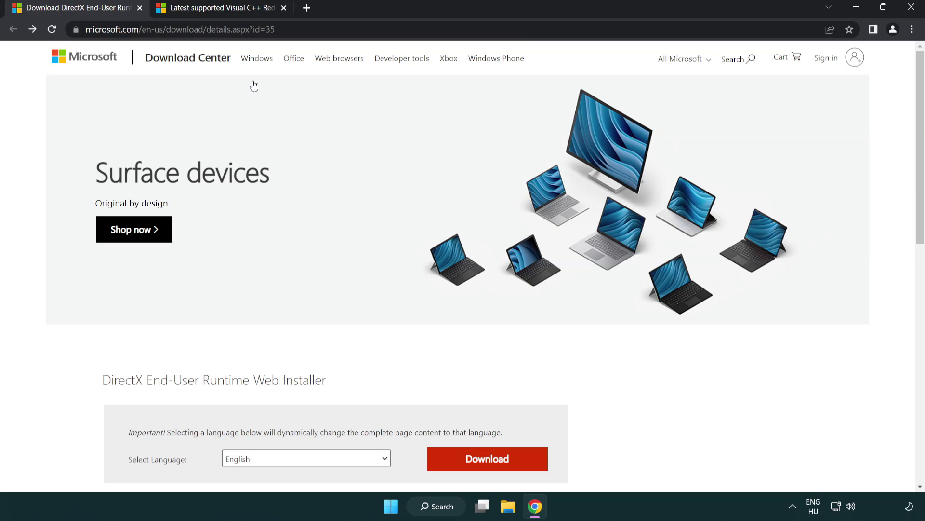
left_click(400, 30)
left_click(399, 32)
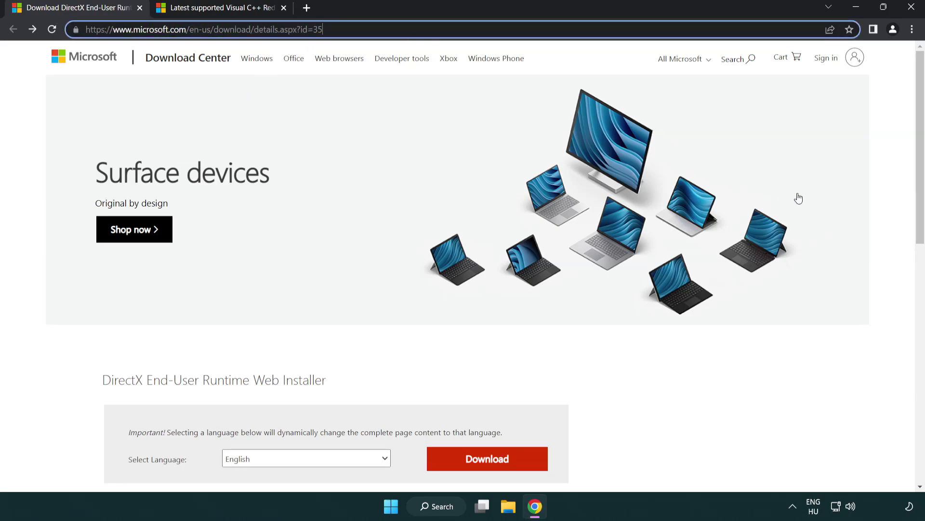
left_click(887, 211)
scroll(920, 209, "down", 3)
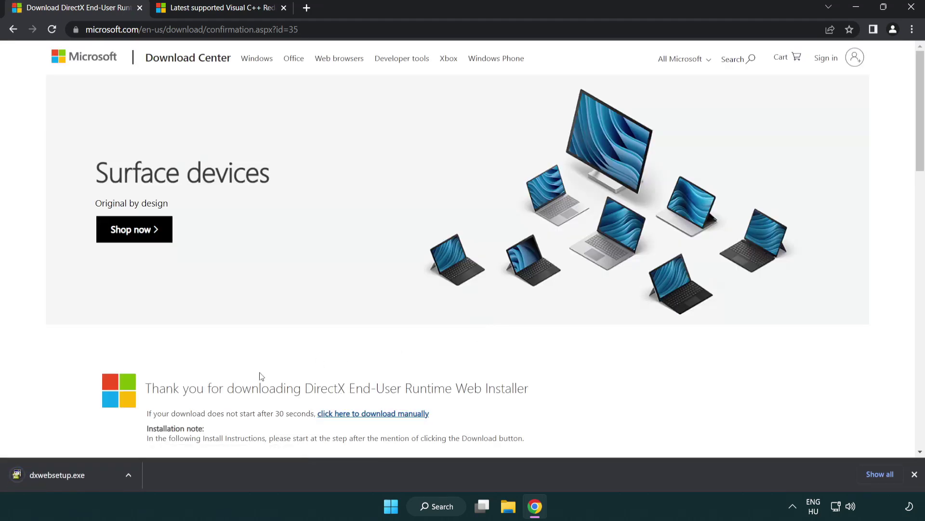
left_click(59, 477)
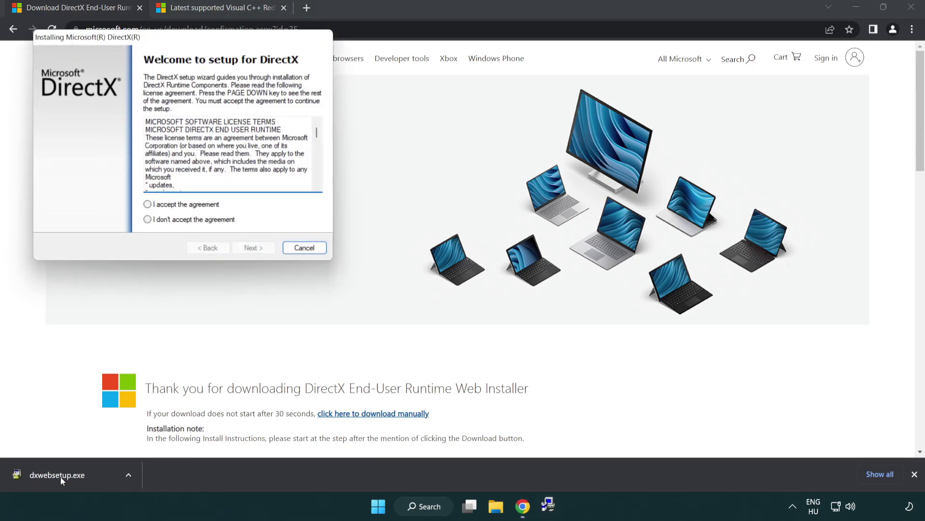
- Accept the DirectX licence, leave the Bing Bar unchecked, and finish setup
left_click_drag(141, 43, 408, 144)
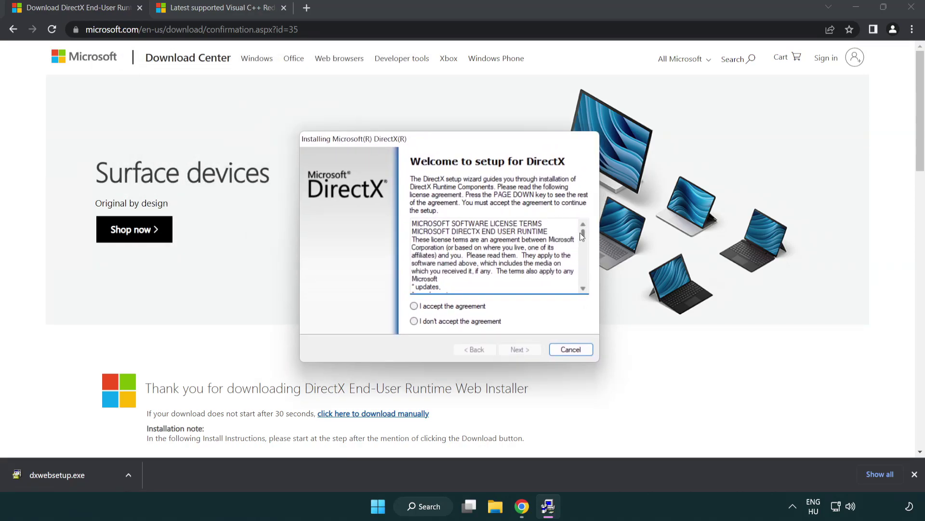
left_click_drag(584, 239, 583, 279)
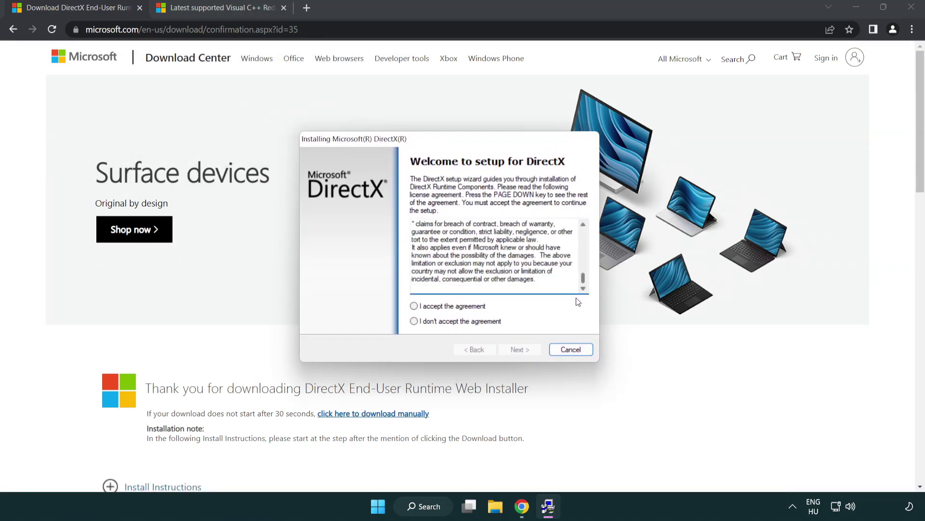
left_click(414, 306)
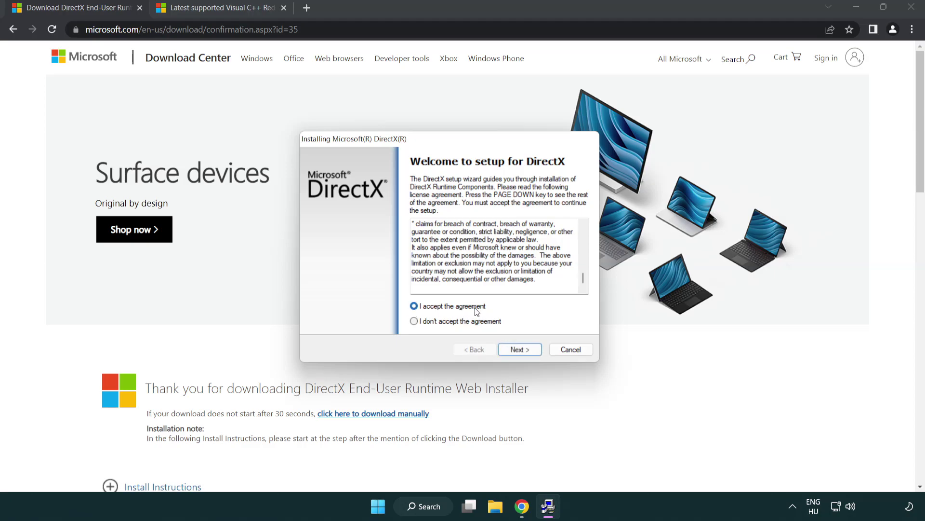
left_click(521, 350)
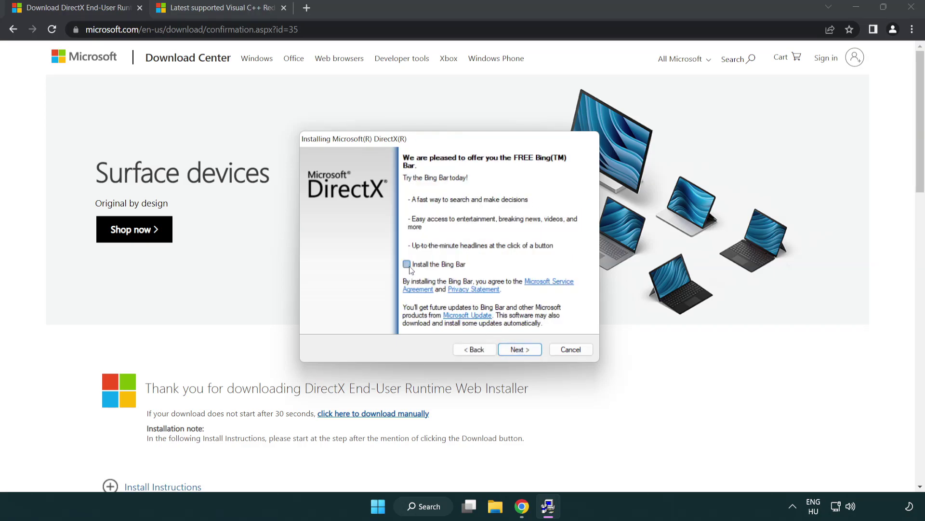
left_click(524, 351)
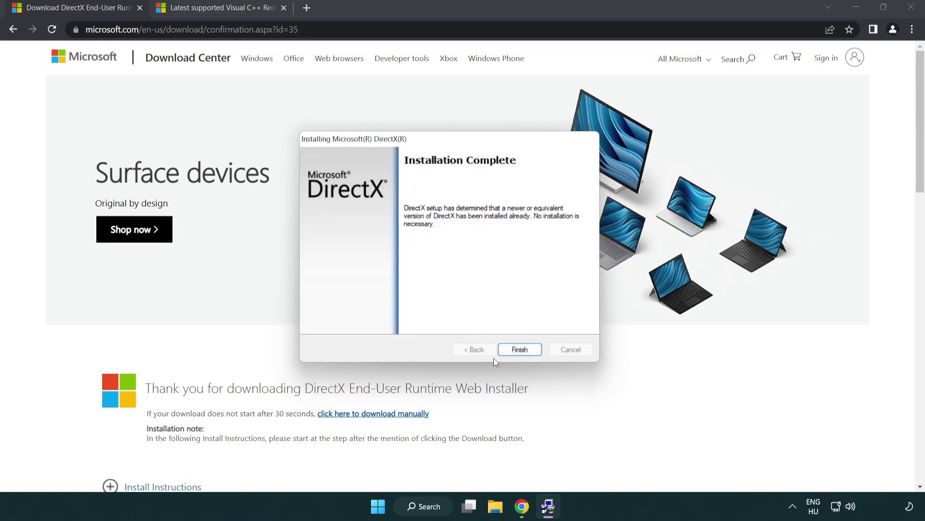
left_click(524, 354)
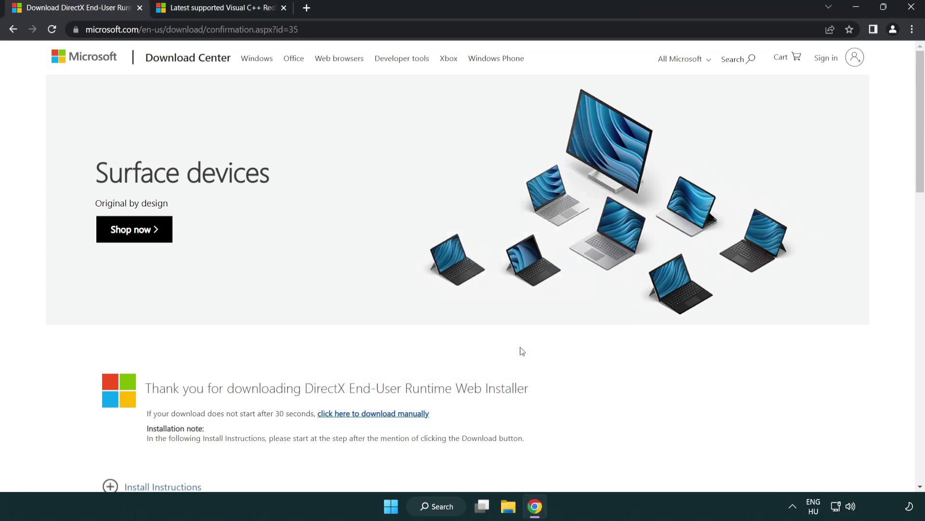
- Close the DirectX tab, download the ARM64, x86 and x64 redistributables, and run VC_redist.arm64.exe
left_click(140, 8)
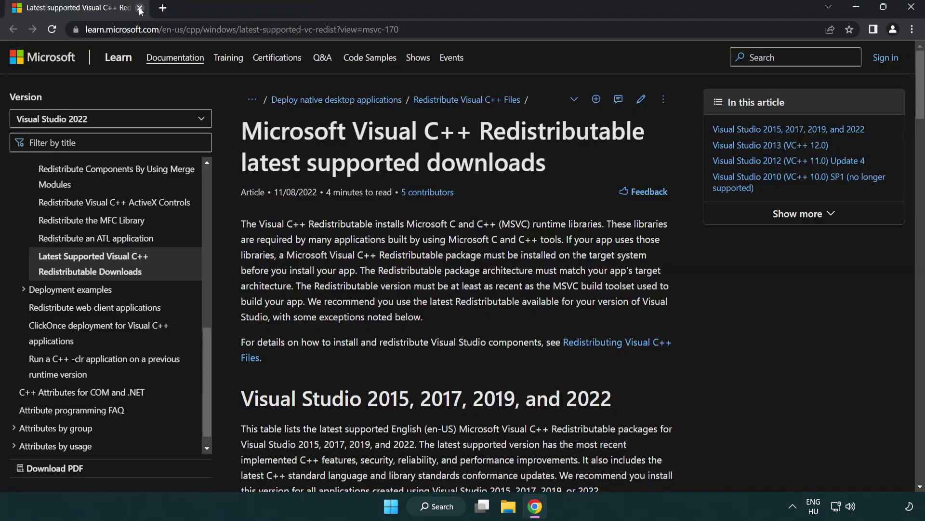
left_click(406, 33)
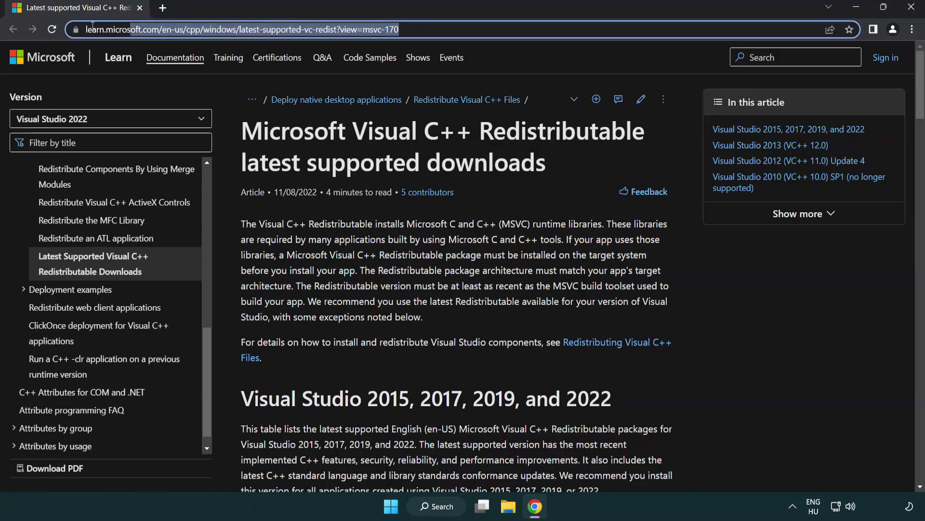
left_click(476, 158)
scroll(476, 159, "down", 6)
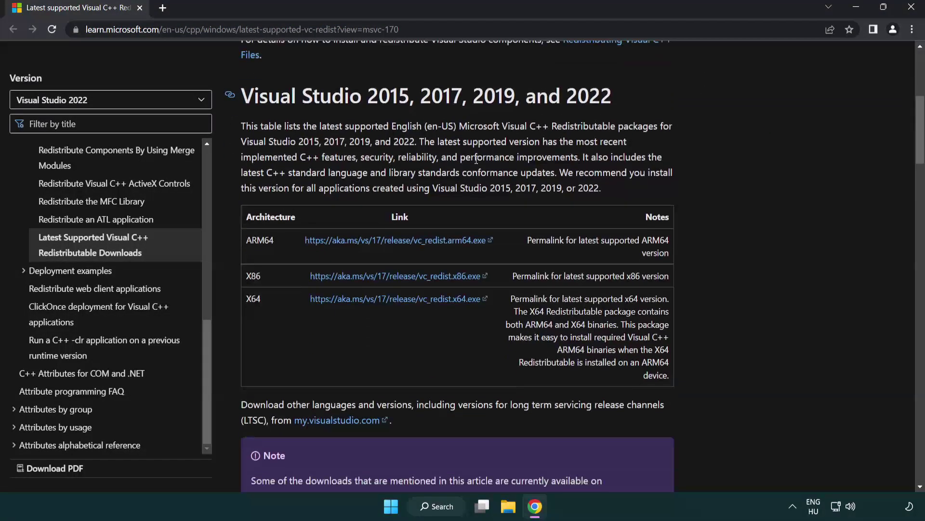
left_click(379, 247)
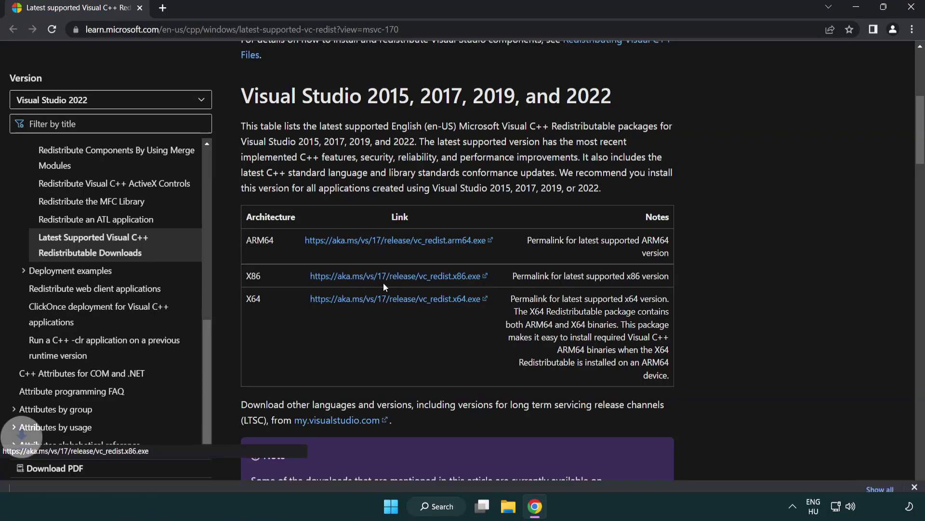
left_click(387, 300)
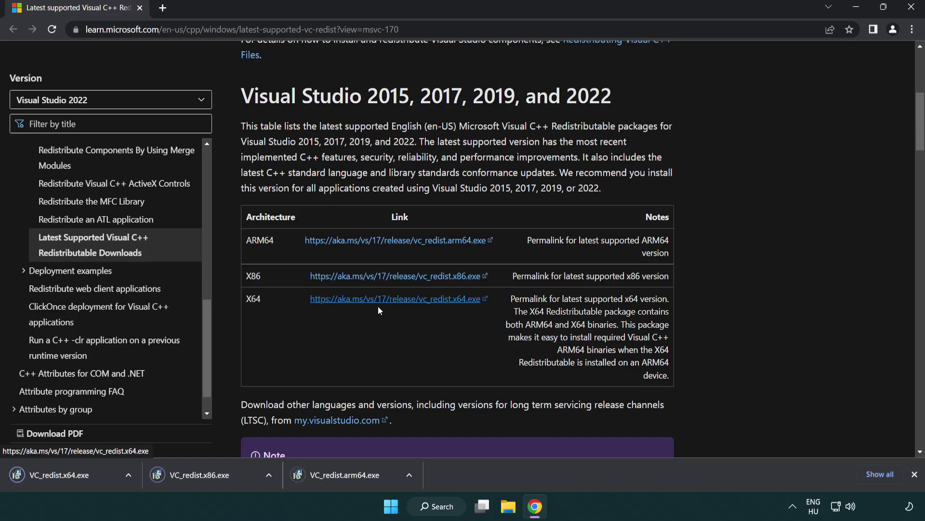
left_click(354, 481)
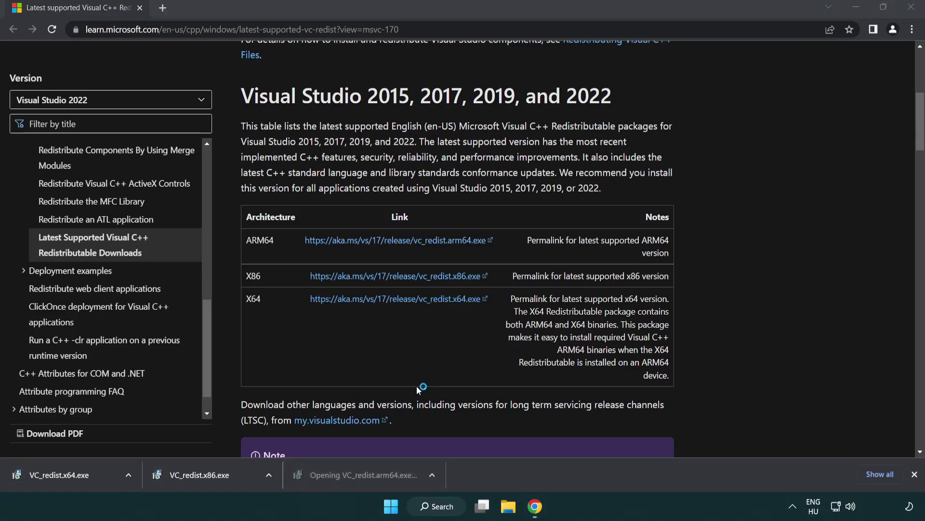
- Accept the license and attempt the ARM64 redistributable install, dismissing it when setup fails
left_click_drag(590, 232, 602, 283)
left_click(329, 301)
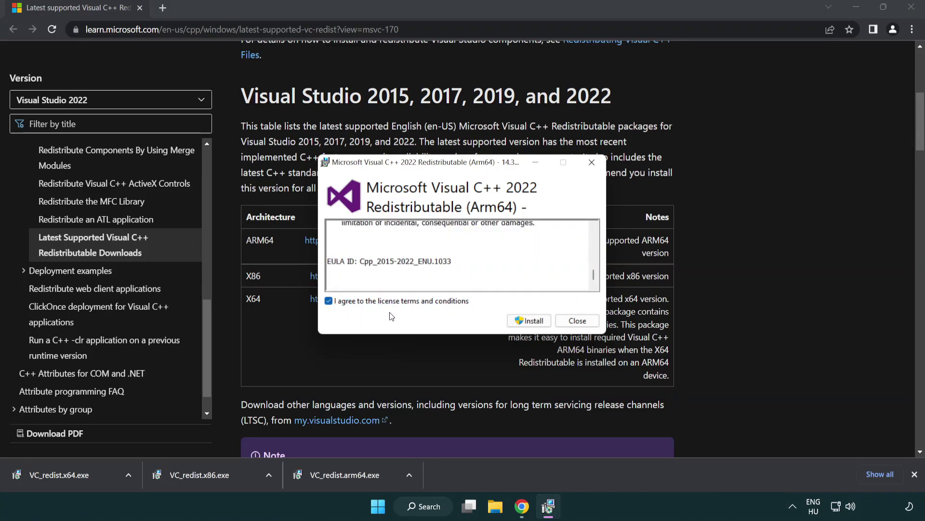
left_click(516, 320)
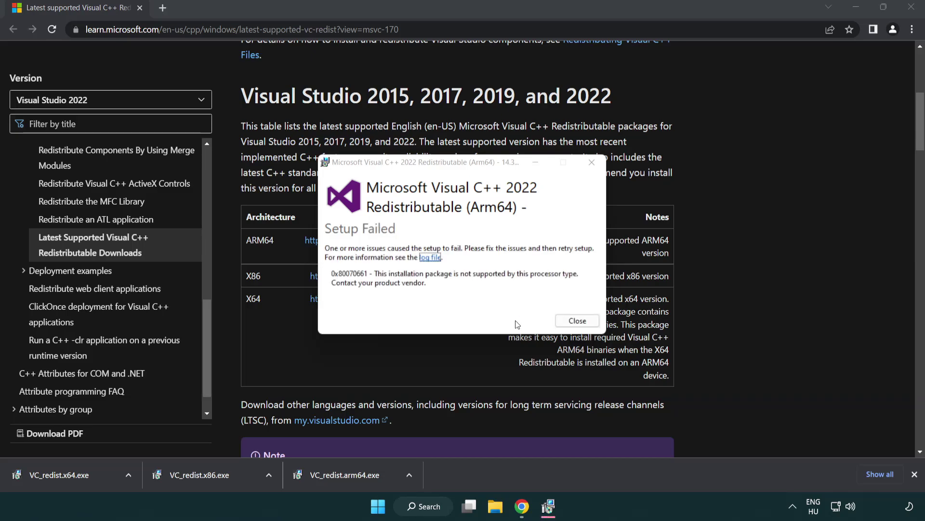
left_click(578, 321)
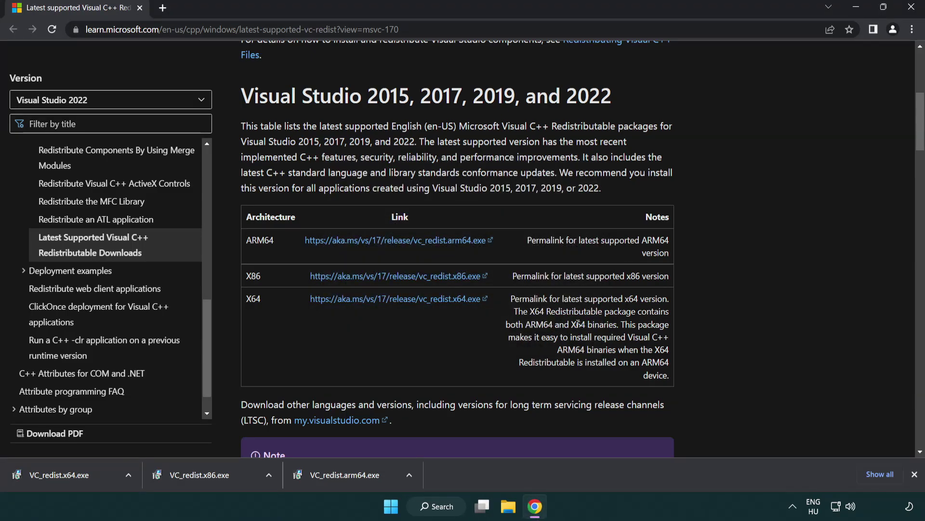
- Install VC_redist.x86.exe and VC_redist.x64.exe from the download bar, then close Chrome
left_click(207, 480)
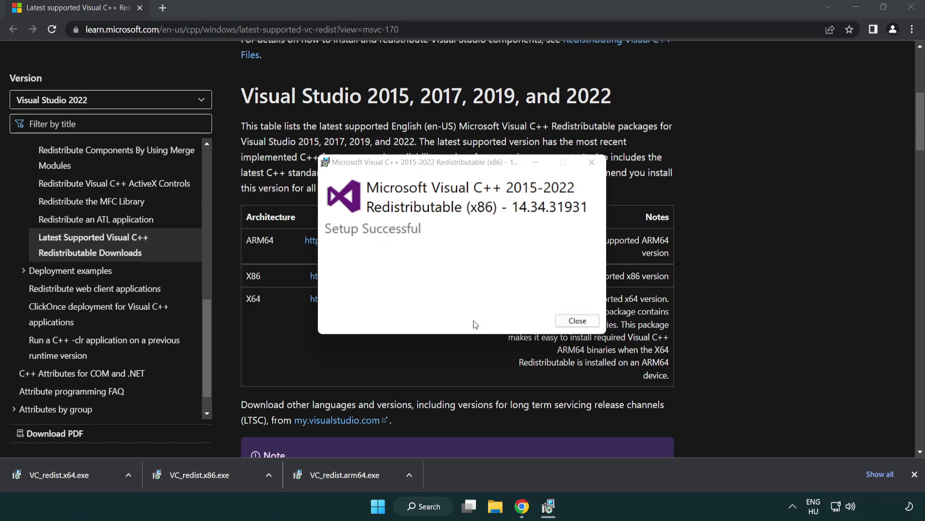
left_click(578, 321)
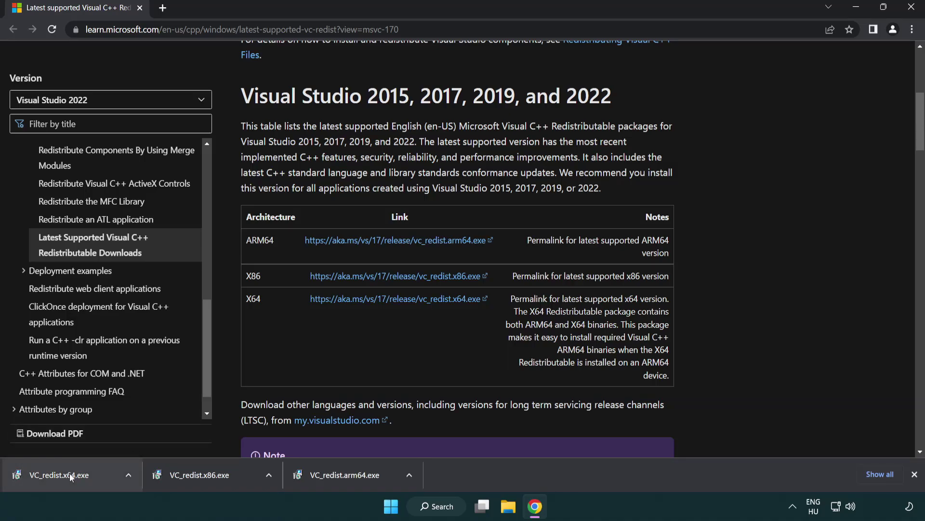
left_click(70, 473)
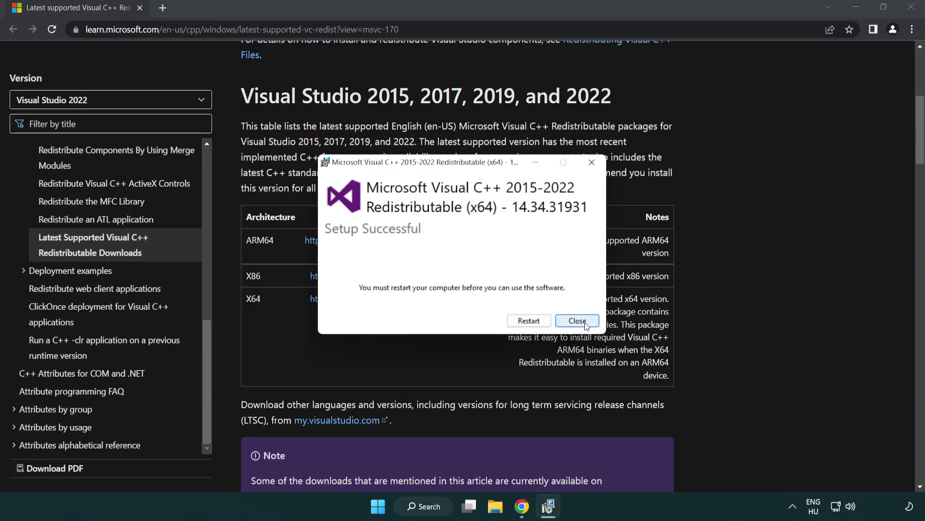
left_click(578, 321)
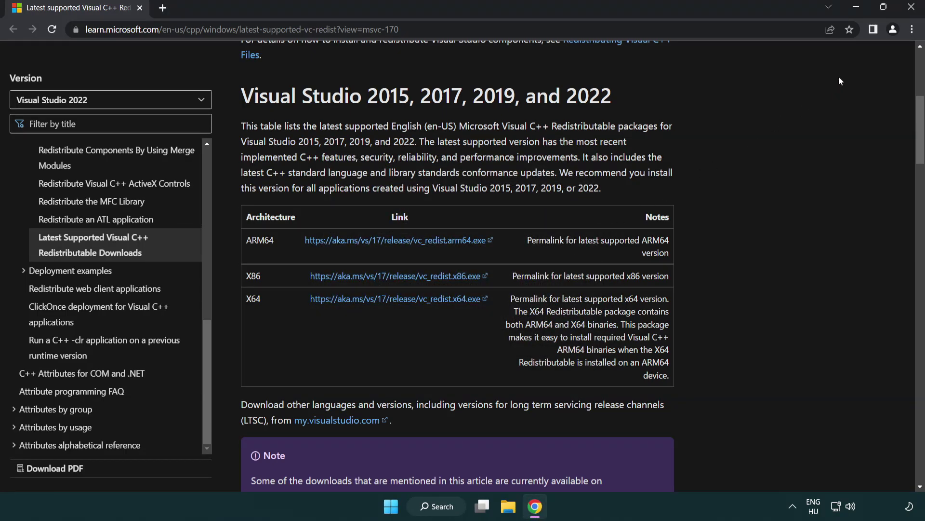
left_click(912, 7)
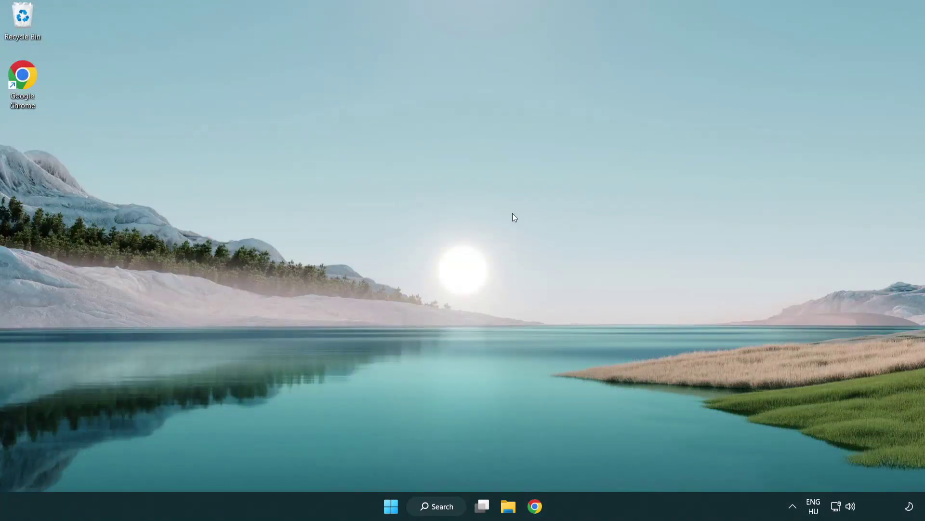
- Open Command Prompt as administrator and run sfc /scannow until verification reaches 100%
left_click(433, 507)
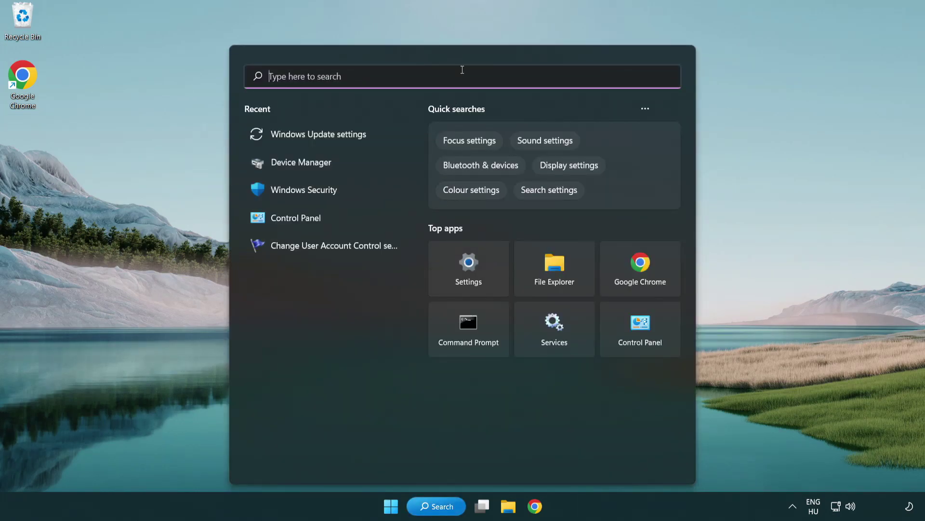
type("cmd")
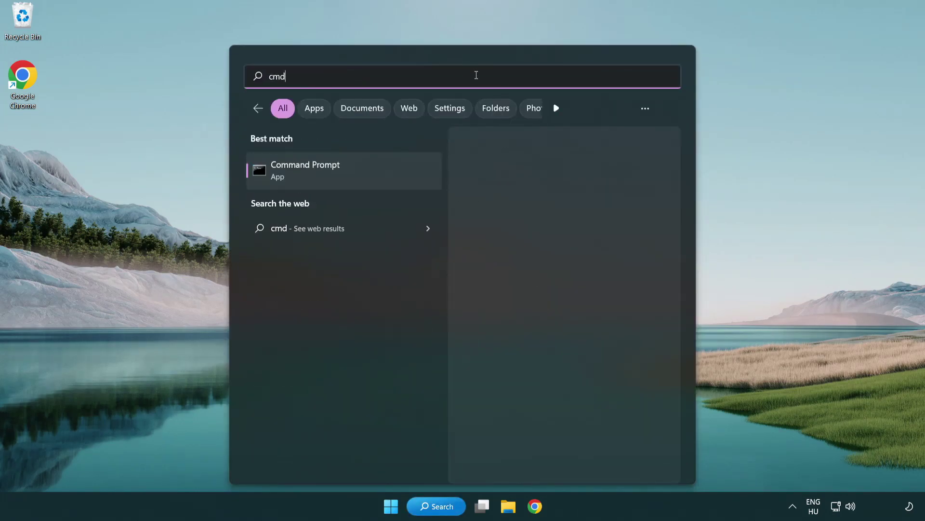
right_click(356, 176)
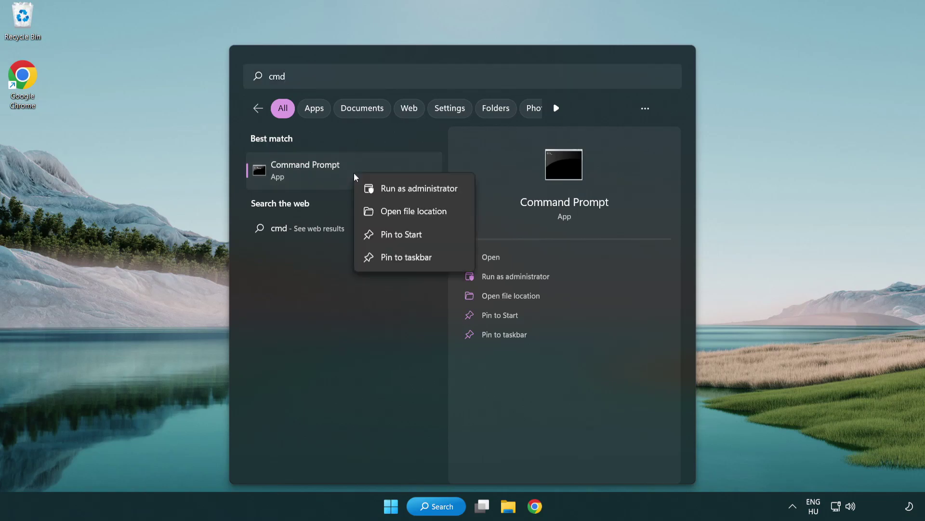
left_click(417, 192)
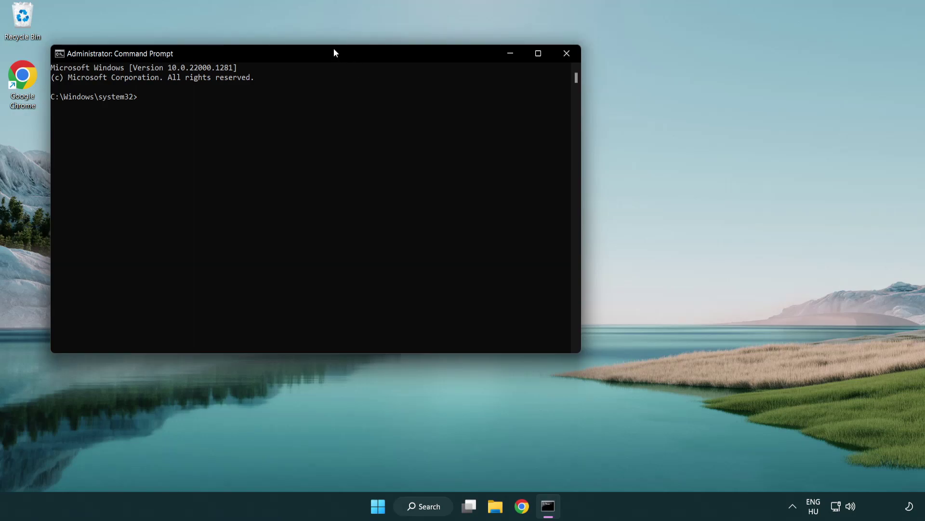
left_click_drag(335, 51, 466, 95)
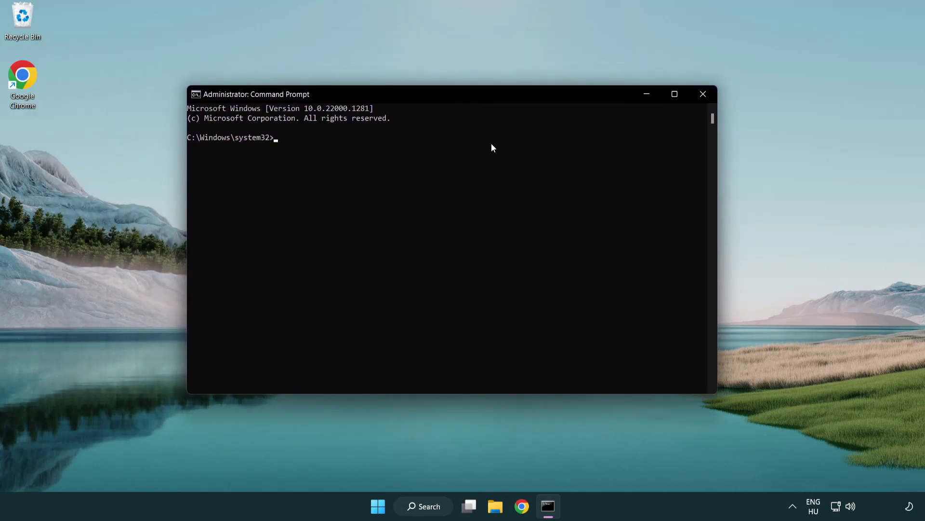
type("sfc /sca")
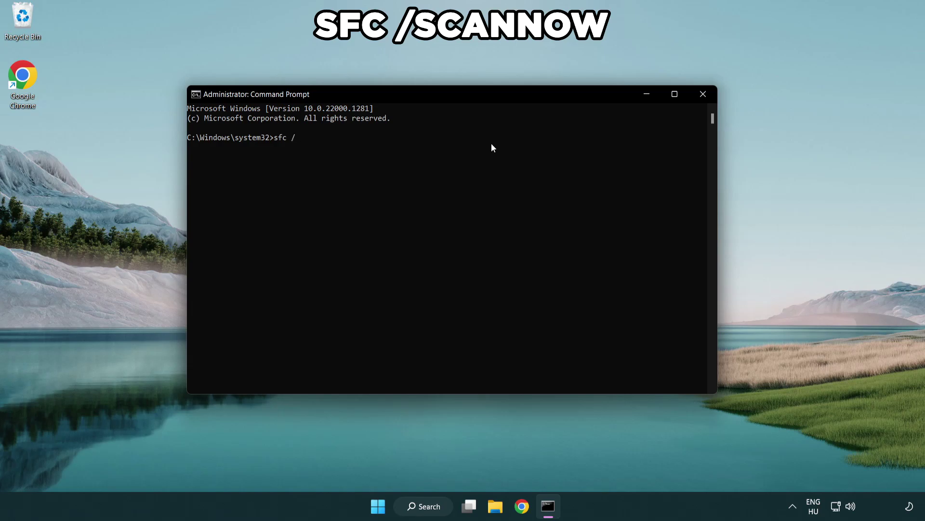
type("nnow")
key("Return")
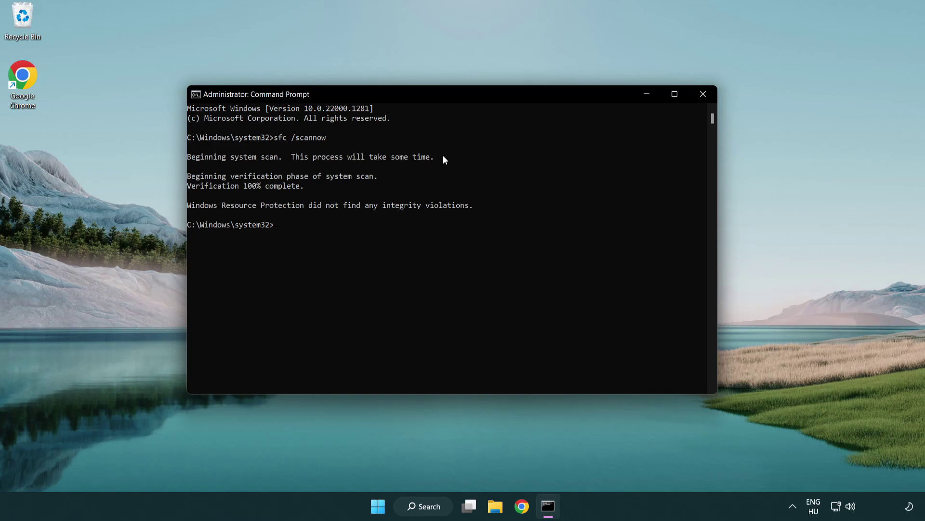
- Close the administrator Command Prompt and bring up the Start menu power choices
left_click(707, 97)
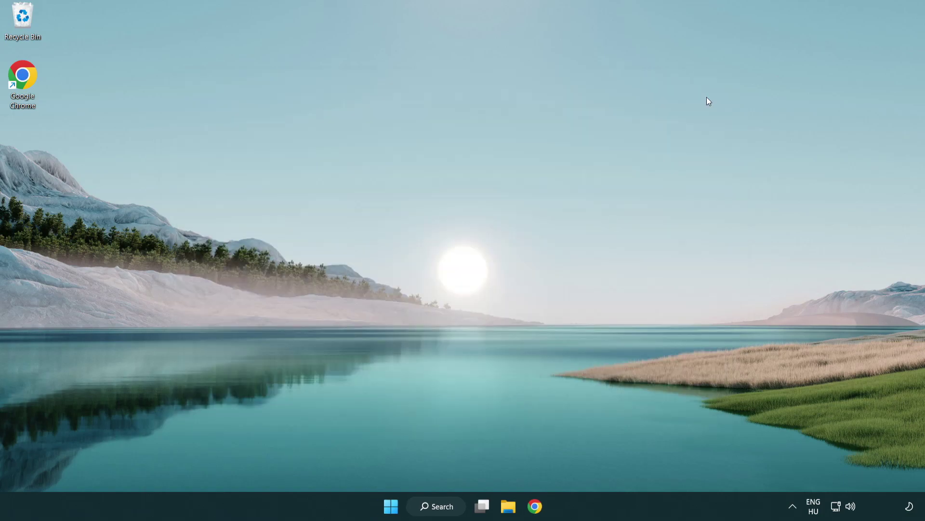
key("super")
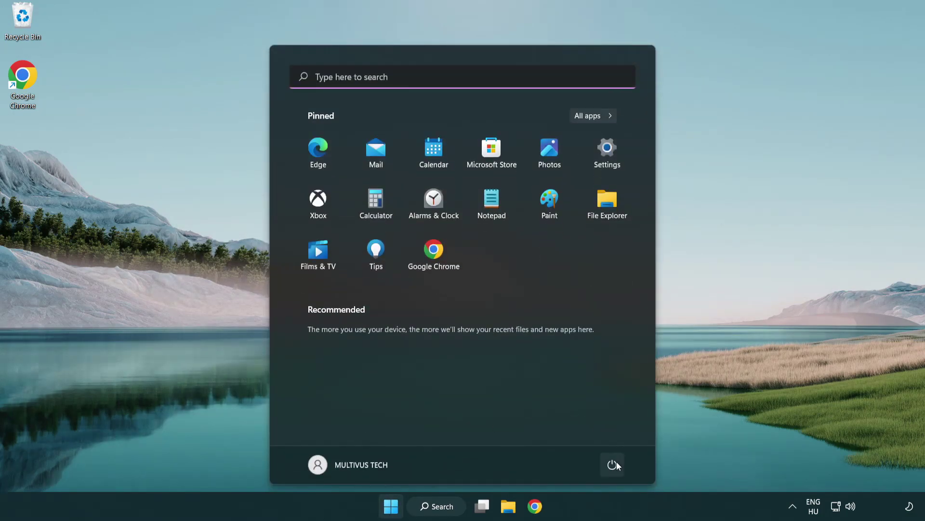
left_click(615, 463)
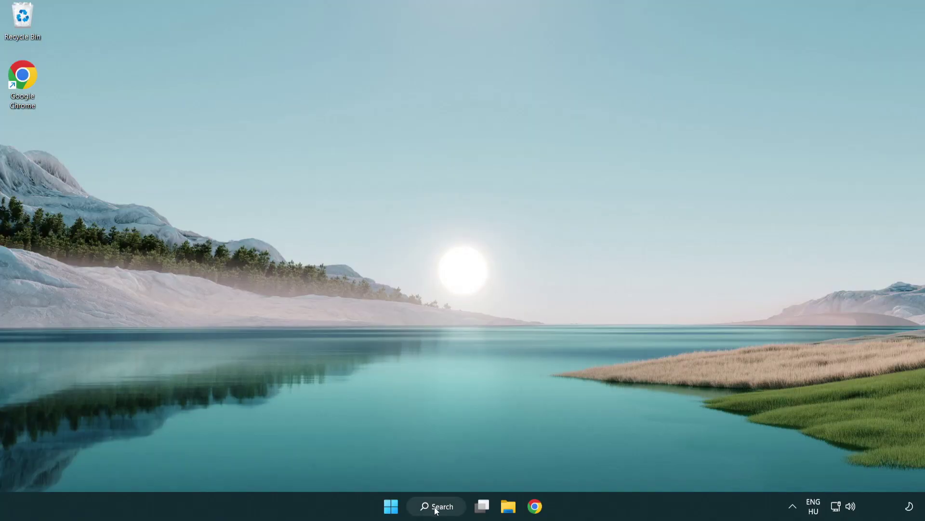
- Search 'security', launch Windows Security, and go to Virus & threat protection settings down to Exclusions
left_click(437, 512)
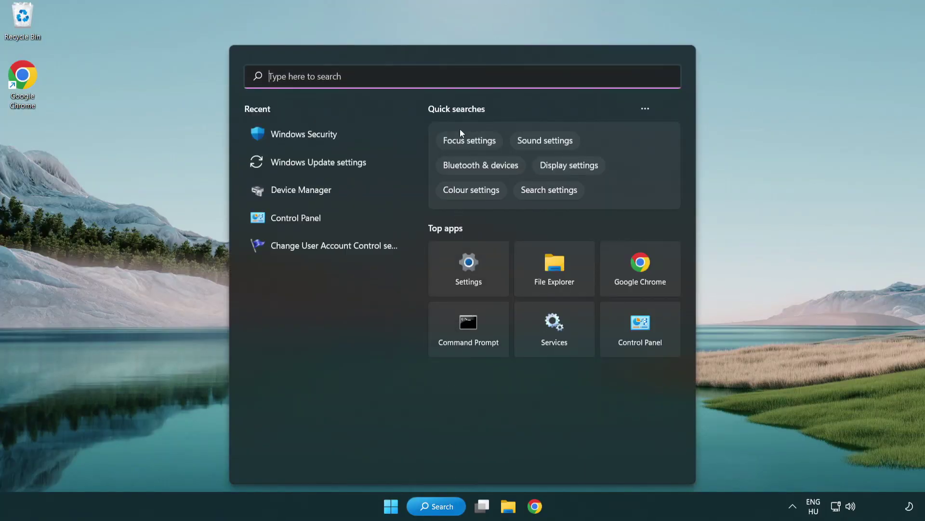
type("sec")
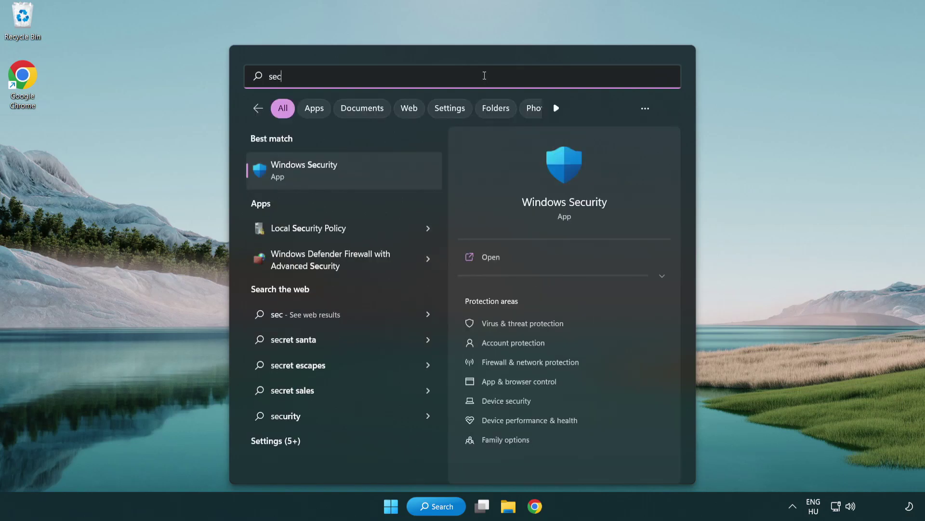
type("uri")
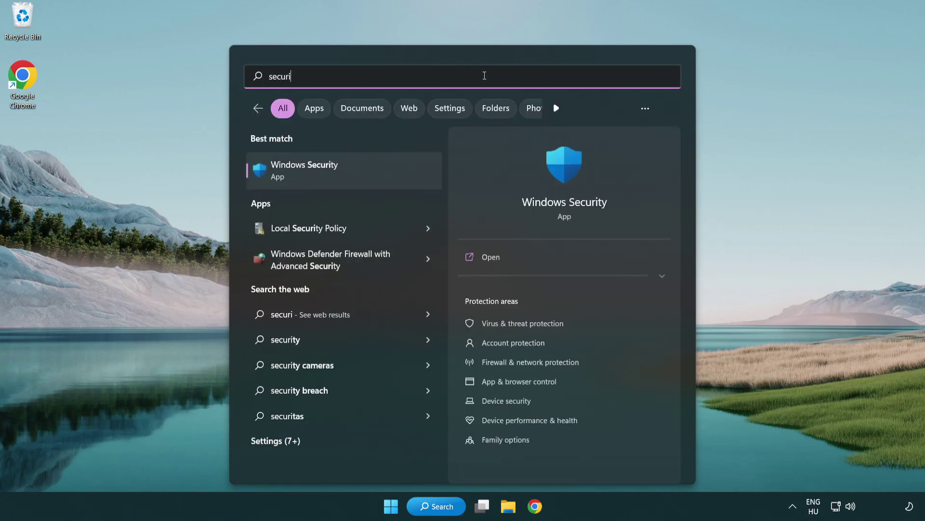
type("ty")
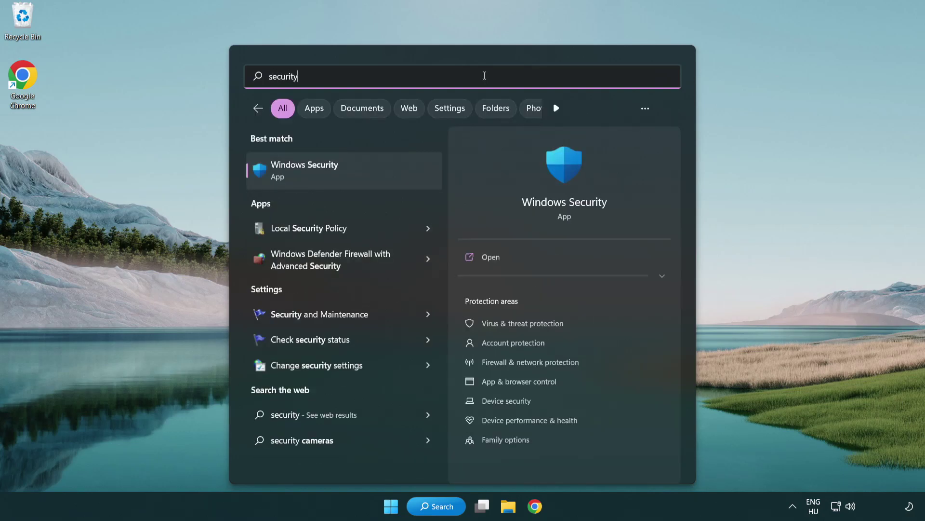
left_click(378, 179)
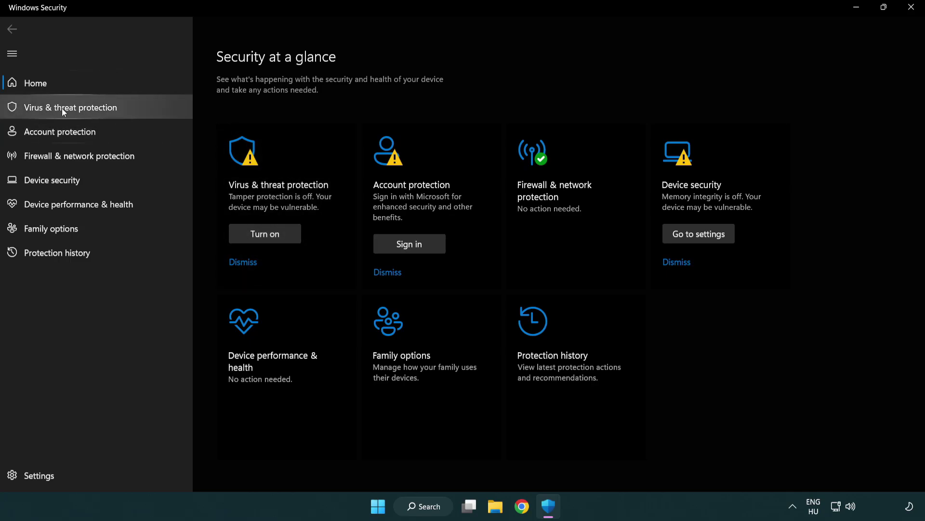
left_click(141, 111)
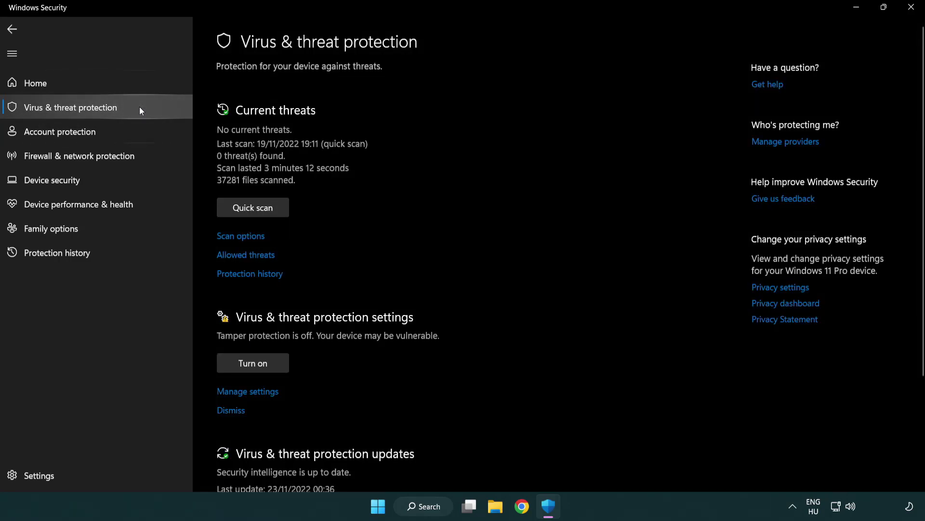
scroll(268, 200, "down", 2)
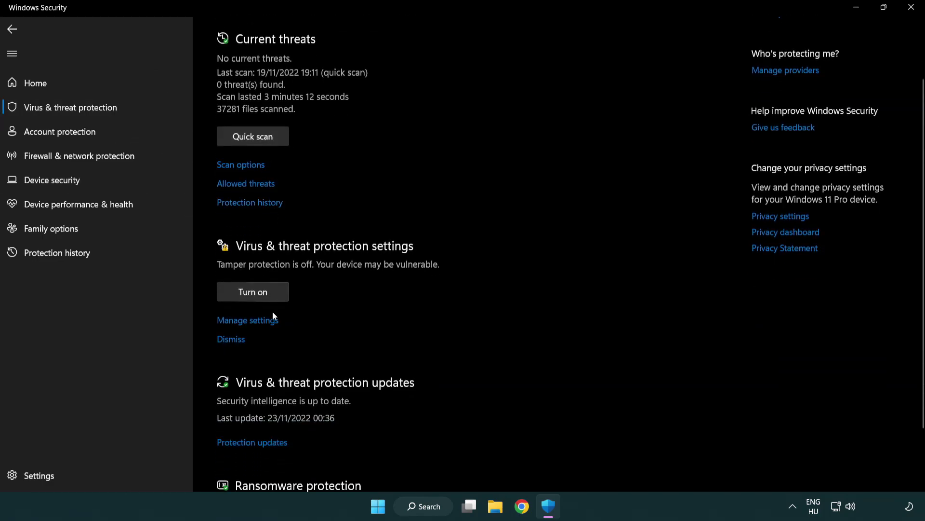
left_click(246, 320)
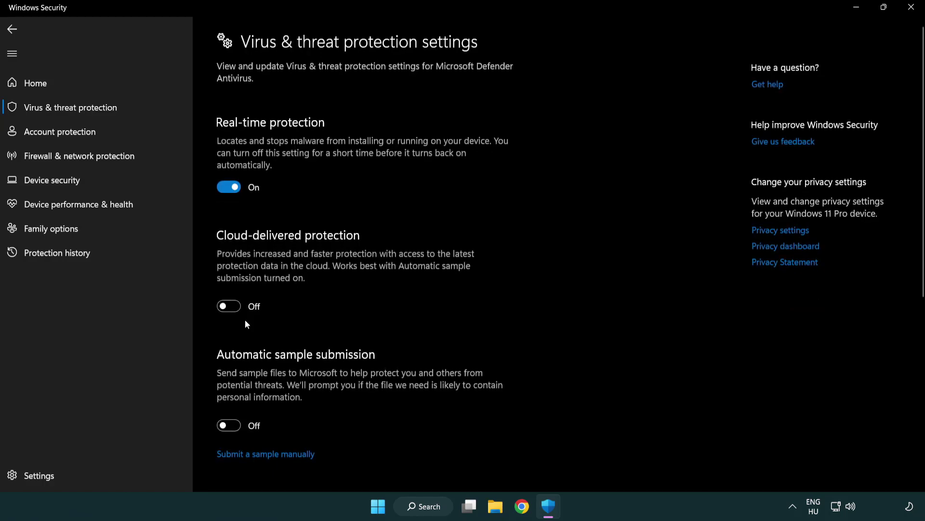
scroll(246, 321, "down", 8)
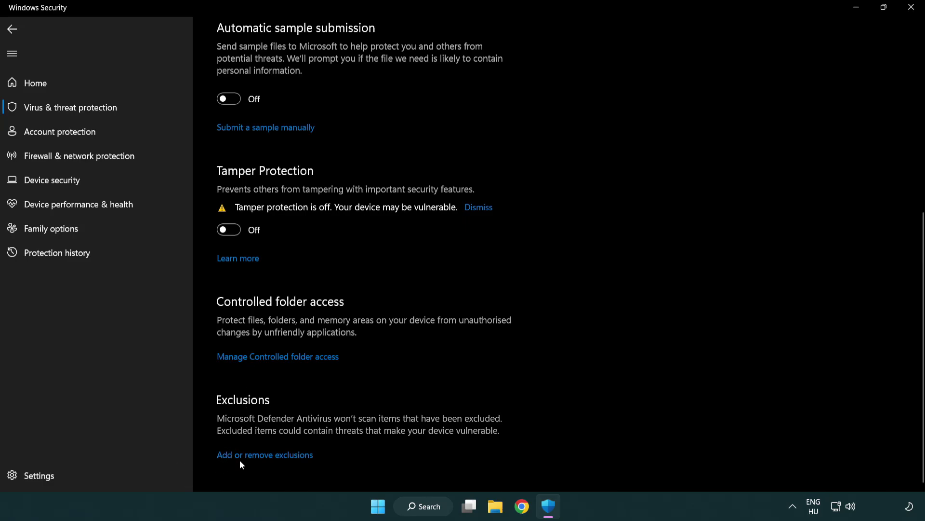
- Start adding a new File exclusion from the Exclusions list
left_click(267, 457)
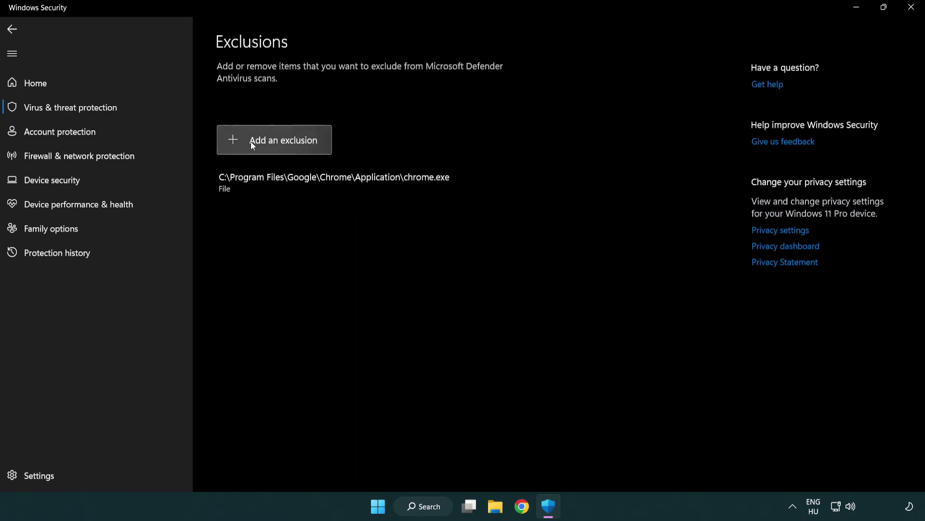
left_click(278, 142)
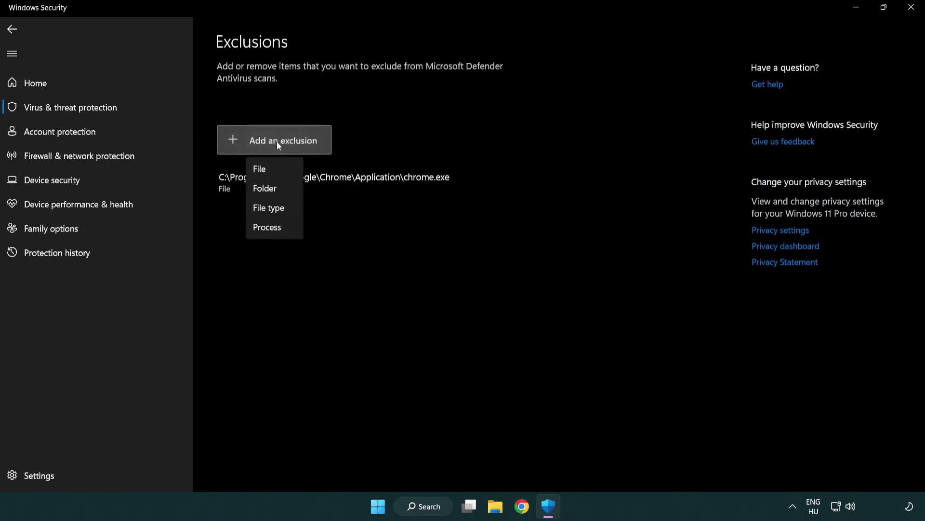
left_click(279, 170)
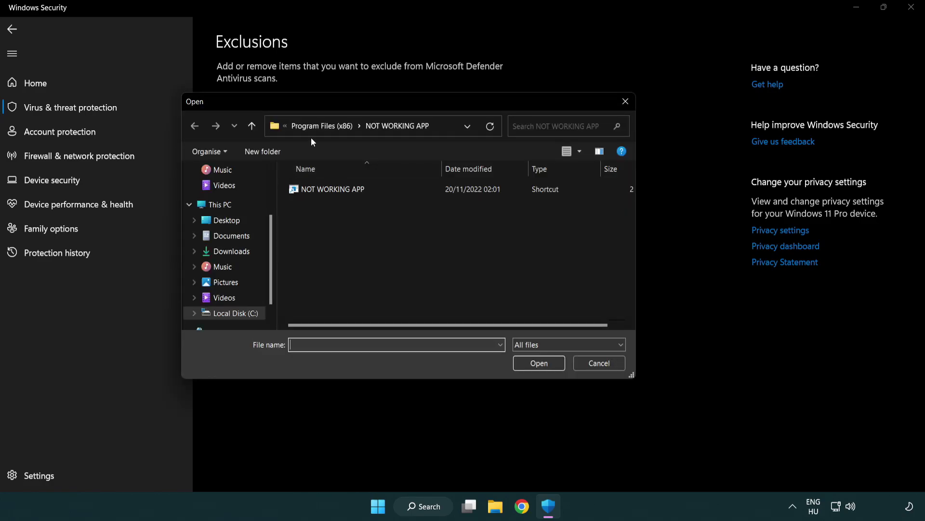
- Browse to C:\Program Files (x86)\NOT WORKING APP and add its shortcut as the excluded file
left_click(313, 129)
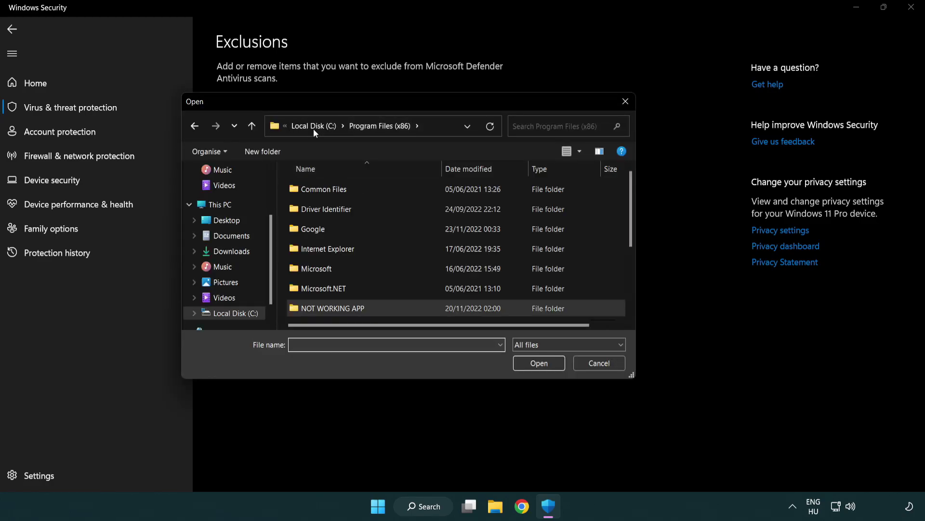
left_click(319, 127)
left_click(313, 127)
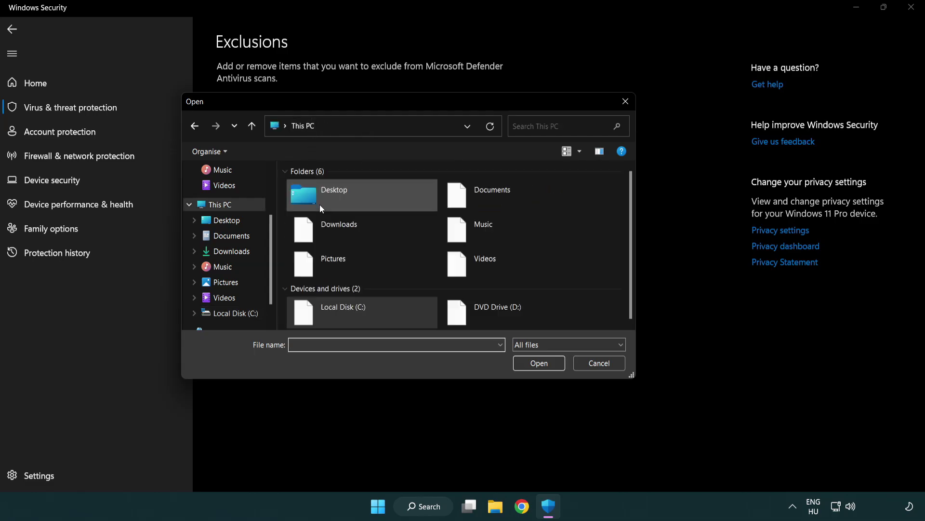
double_click(338, 318)
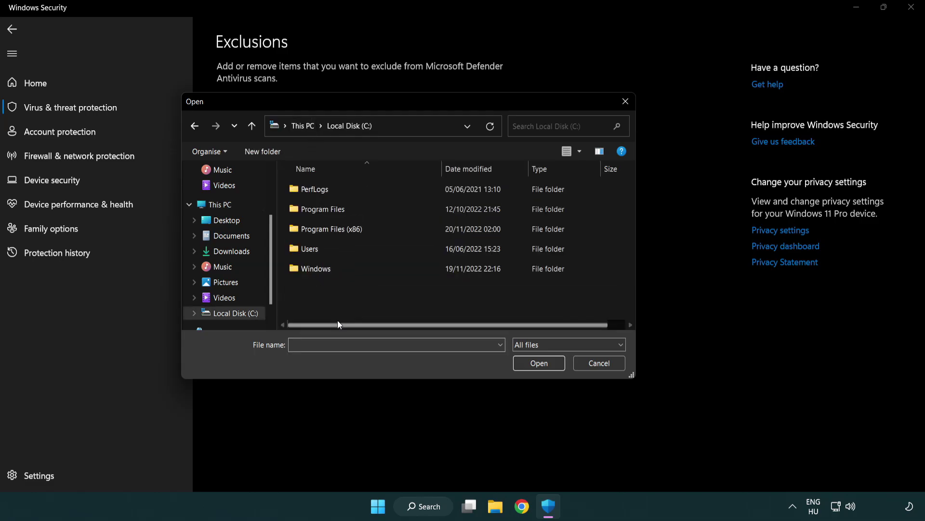
left_click(340, 231)
double_click(339, 230)
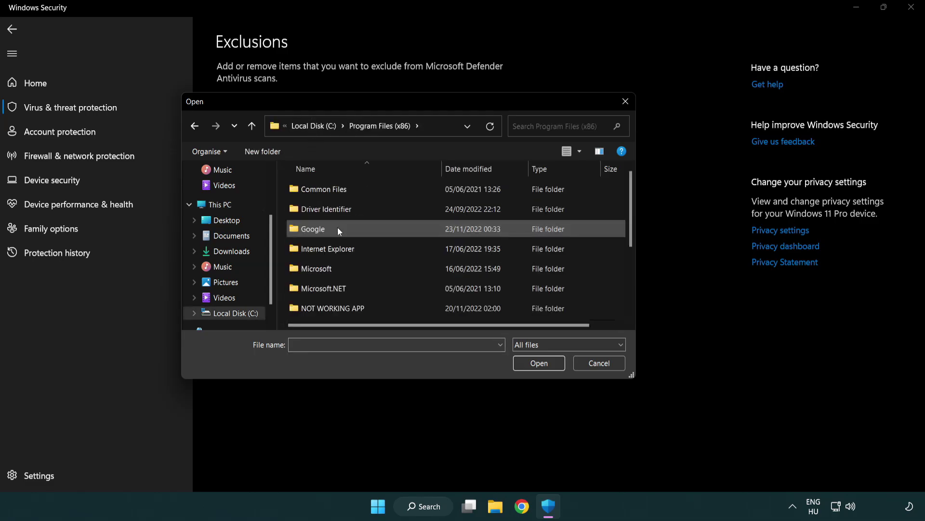
left_click(346, 311)
double_click(346, 310)
left_click(326, 188)
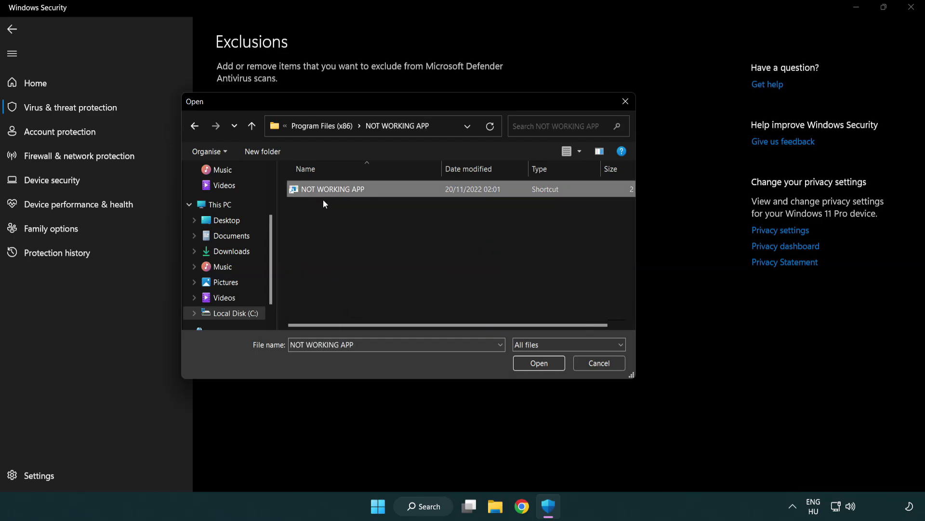
left_click(538, 370)
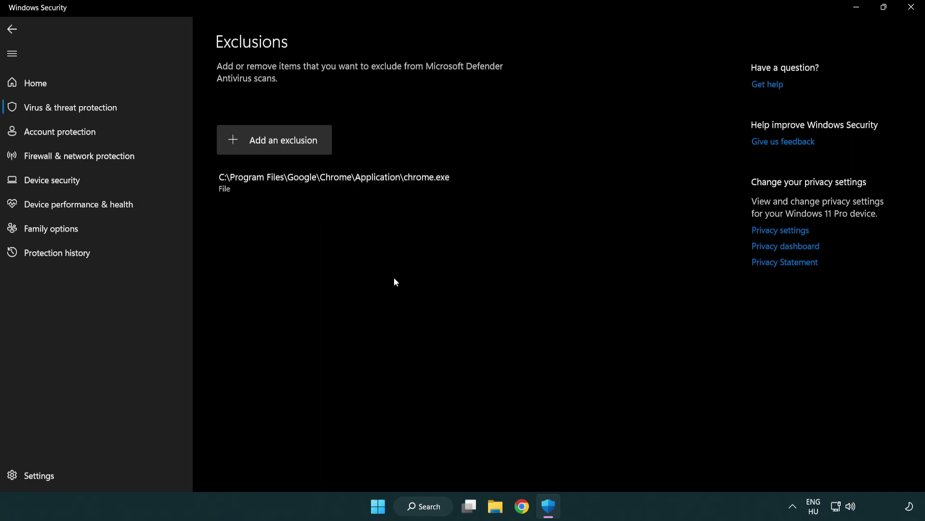
- Close Windows Security and show the Start menu's Sleep, Shut down and Restart choices
left_click(911, 9)
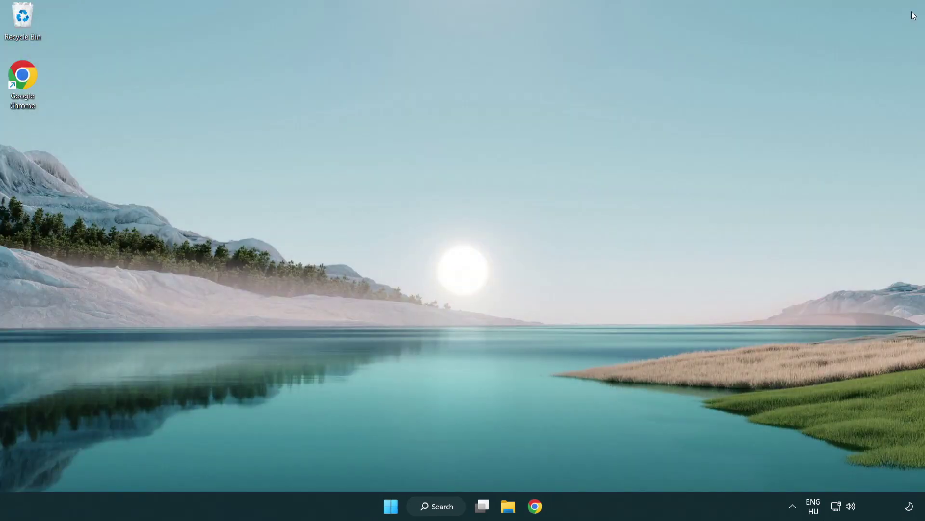
left_click(390, 505)
left_click(615, 464)
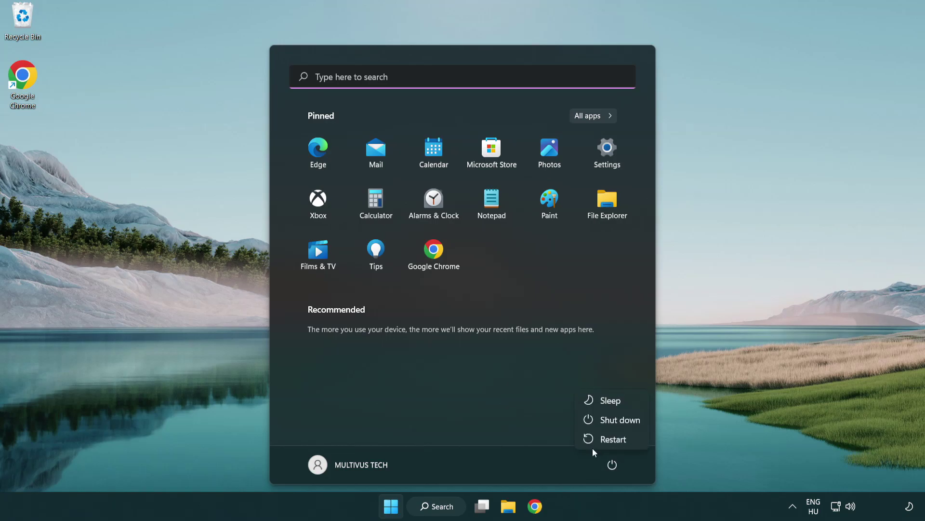